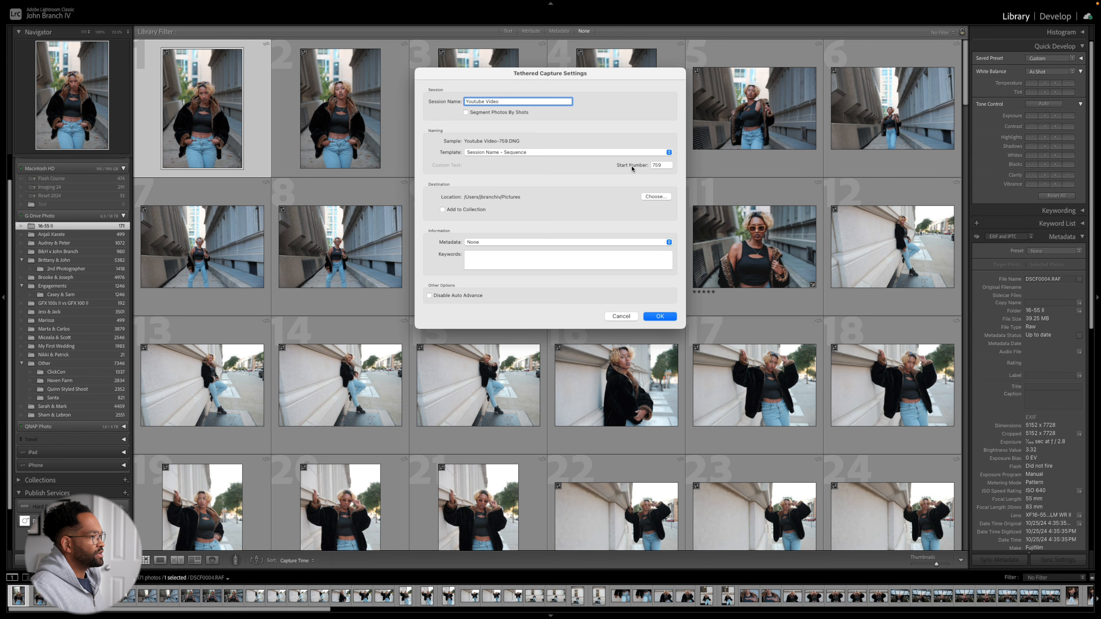
- Set the tethered session's starting sequence number to the lowest allowed value, 1
{"action": "double_click", "coordinate": [653, 166]}
{"action": "type", "text": "0"}
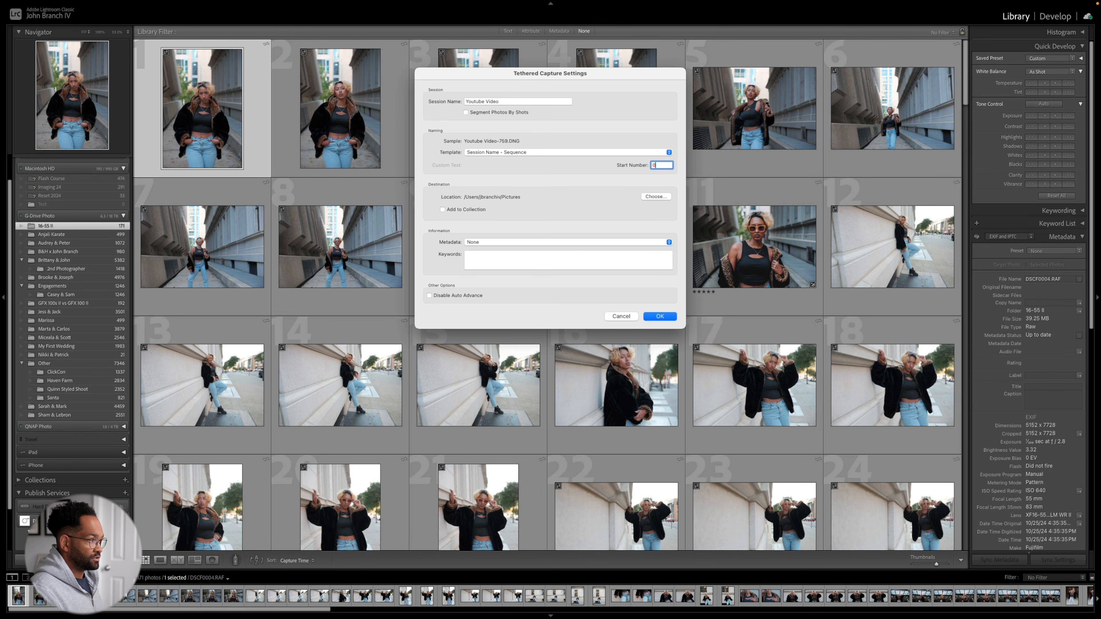
{"action": "key", "text": "Return"}
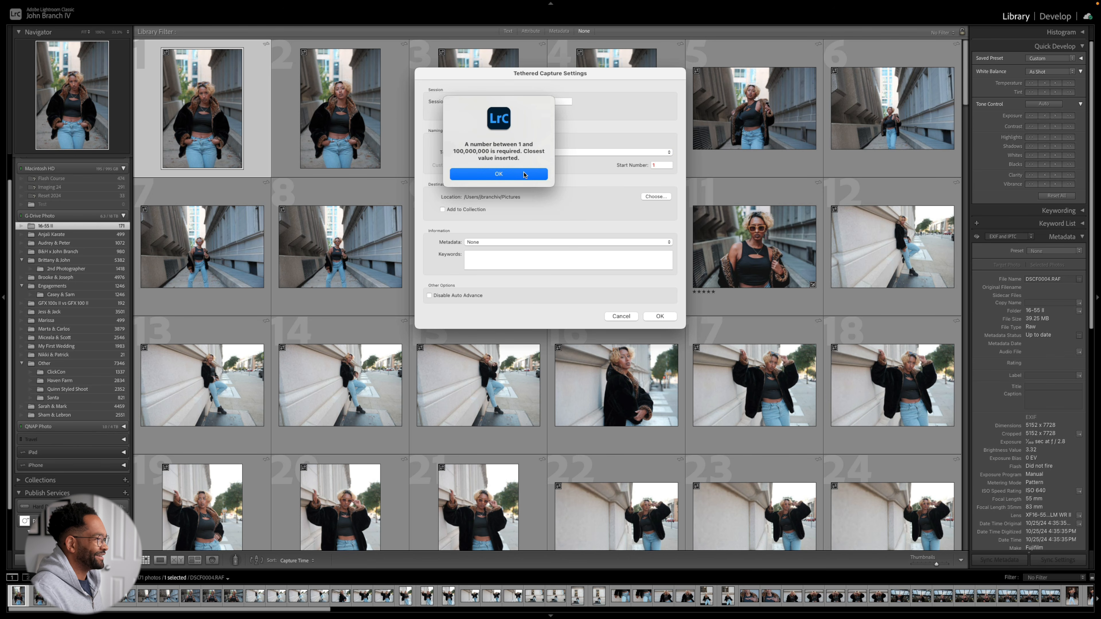
{"action": "left_click", "coordinate": [523, 174]}
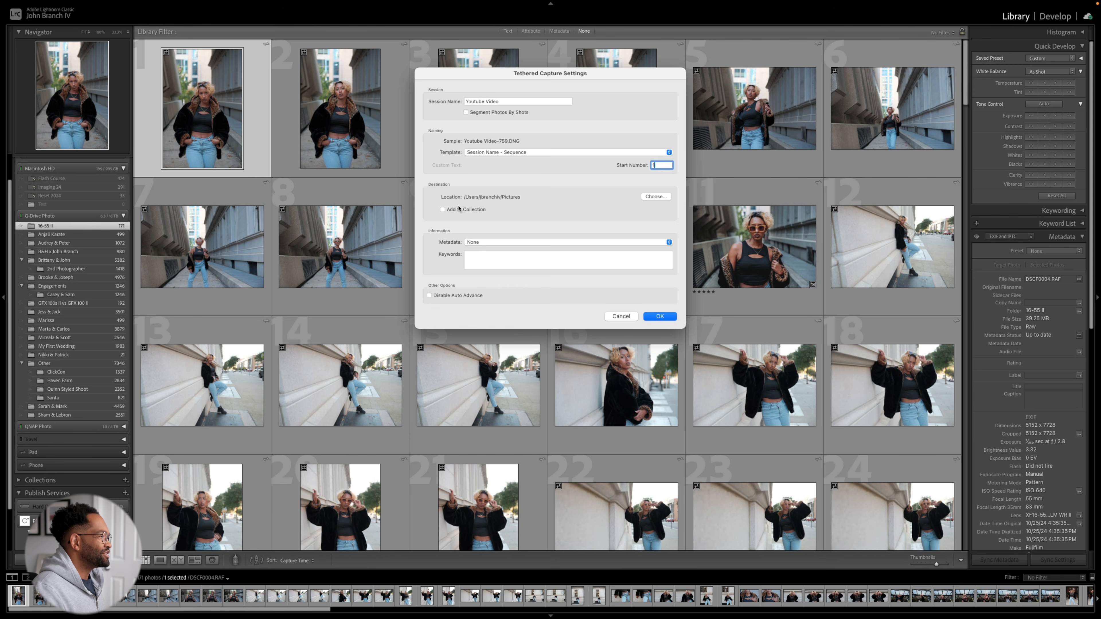
- Set the capture destination to the Photography/2024/Other folder on G-Drive Photo and start the tethered session
{"action": "left_click", "coordinate": [649, 197]}
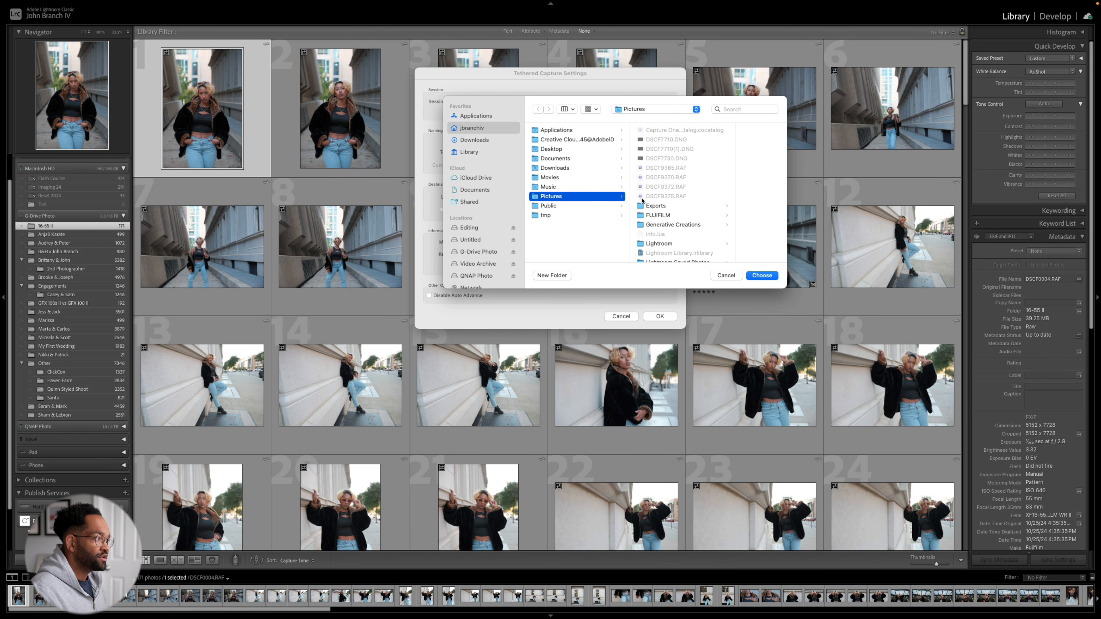
{"action": "left_click", "coordinate": [483, 252]}
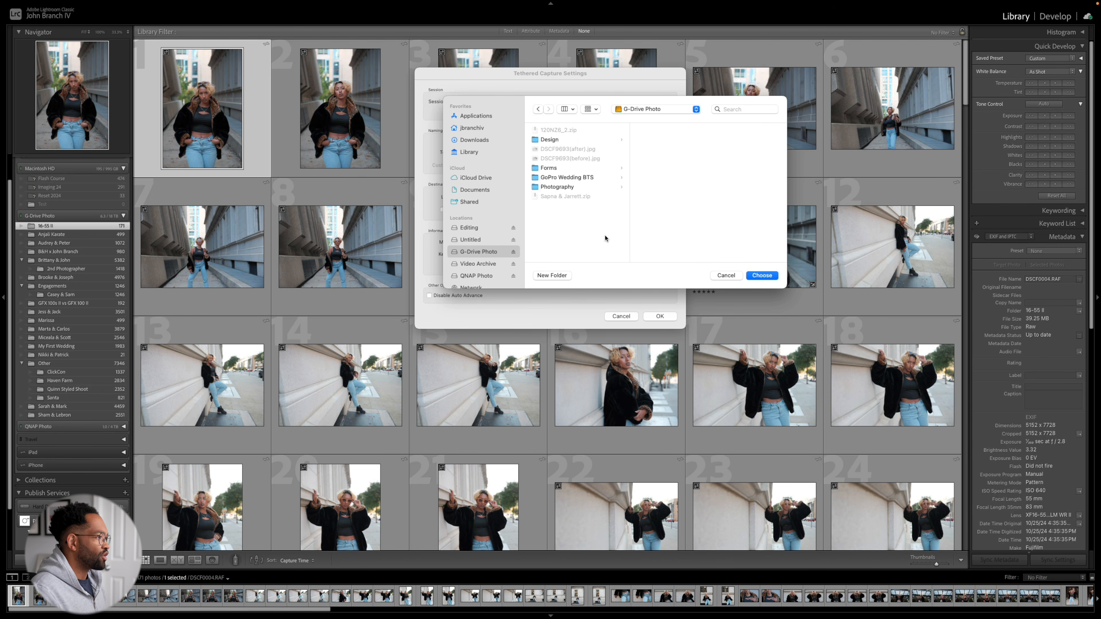
{"action": "left_click", "coordinate": [581, 190]}
{"action": "left_click", "coordinate": [646, 169]}
{"action": "left_click", "coordinate": [704, 159]}
{"action": "left_click", "coordinate": [761, 275]}
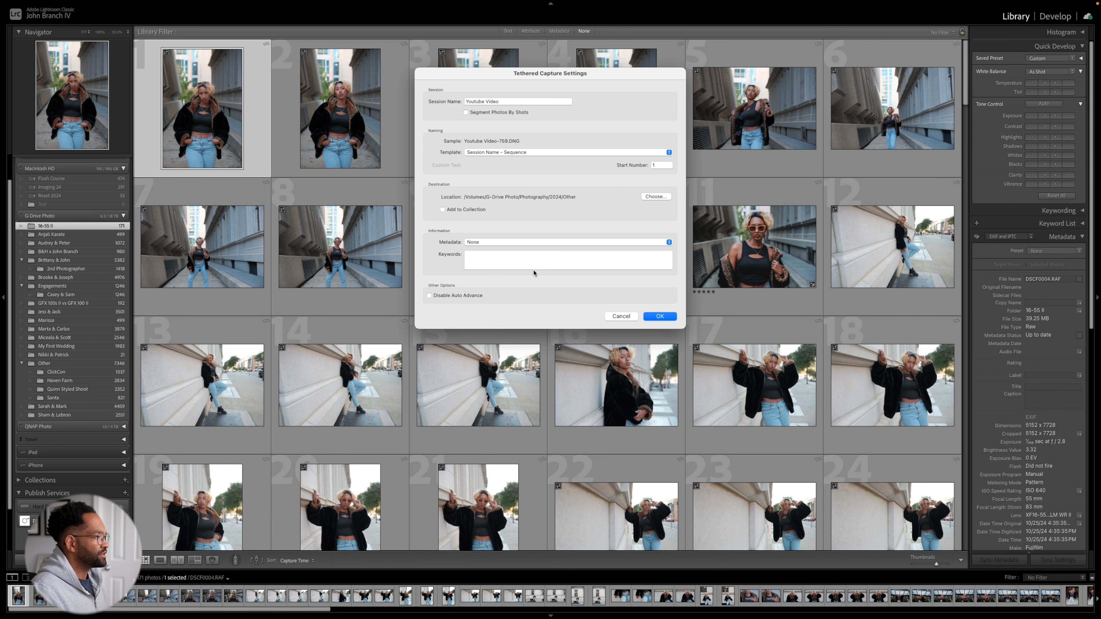
{"action": "left_click", "coordinate": [660, 317]}
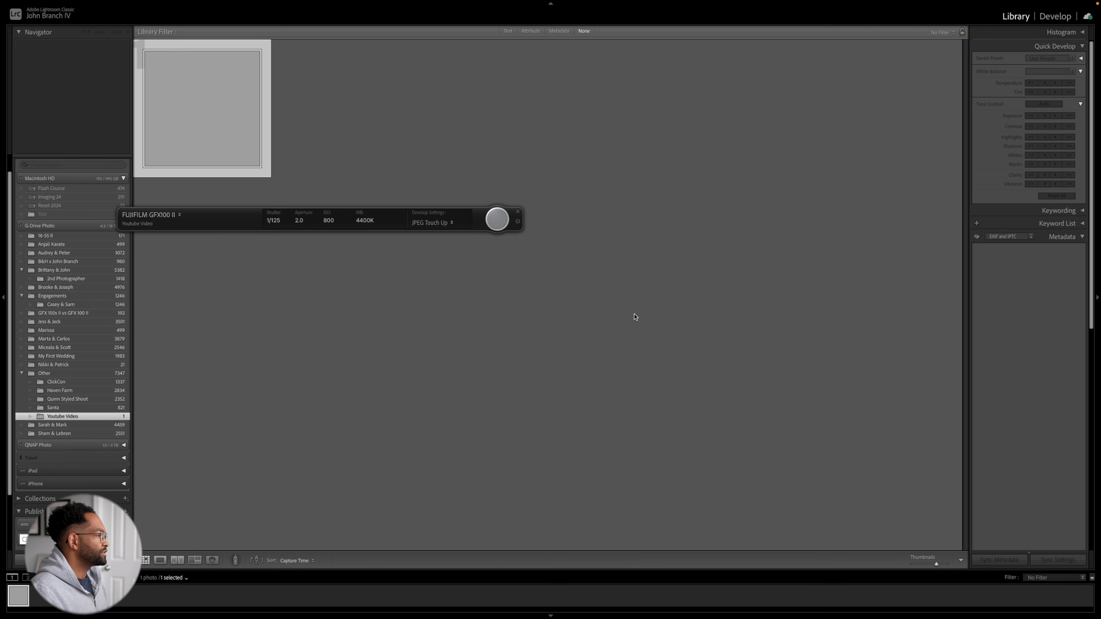
- Move the tether control bar to the empty area below the photos, and inspect the captured raccoon photo enlarged before returning to the grid
{"action": "left_click_drag", "start_coordinate": [239, 233], "coordinate": [444, 527]}
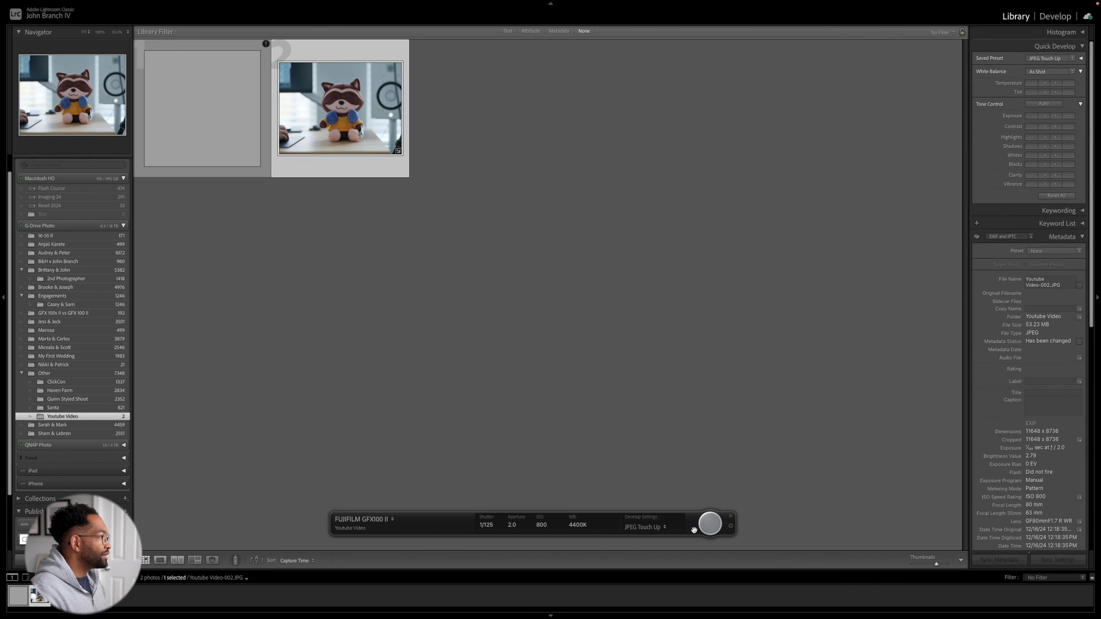
{"action": "double_click", "coordinate": [381, 136]}
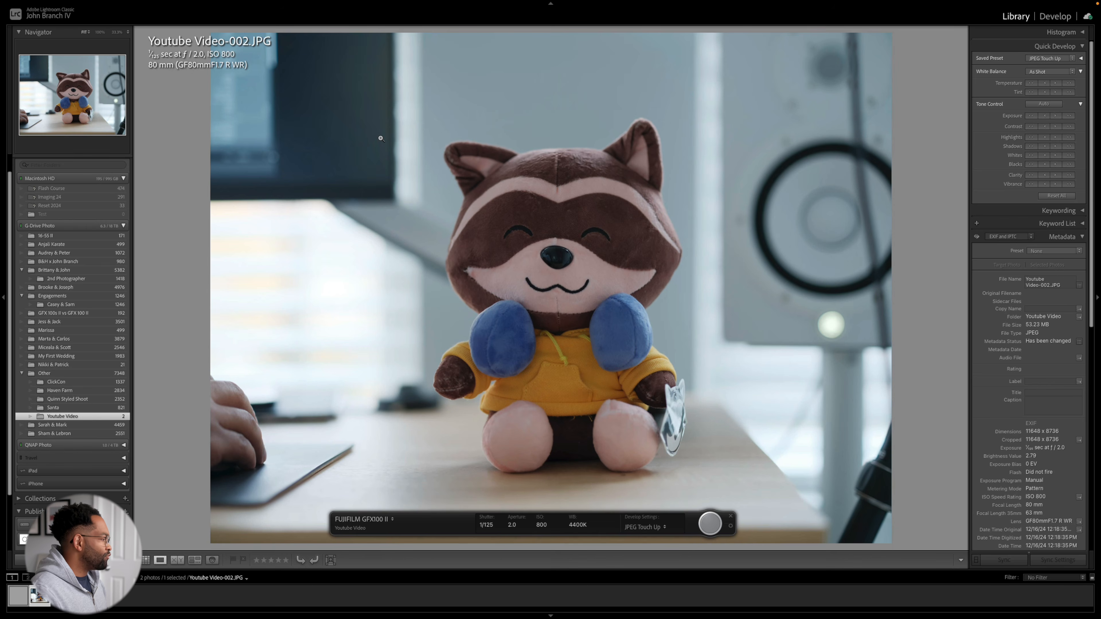
{"action": "left_click", "coordinate": [145, 560]}
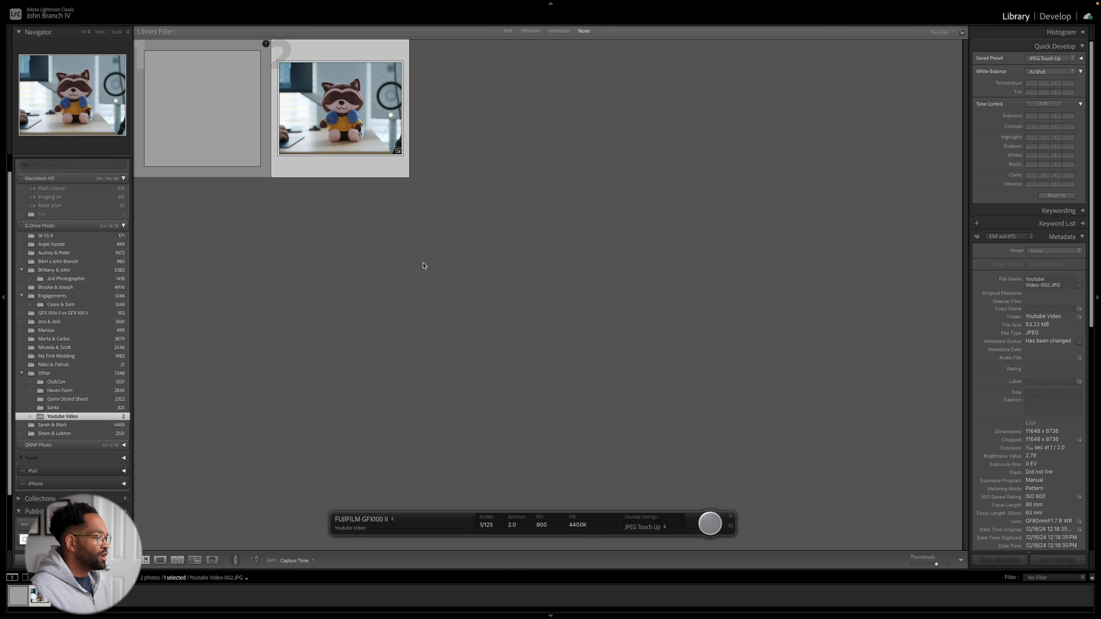
- Set the develop settings for incoming tethered captures to the user preset (GFX) Color [JBIV]
{"action": "left_click", "coordinate": [647, 528]}
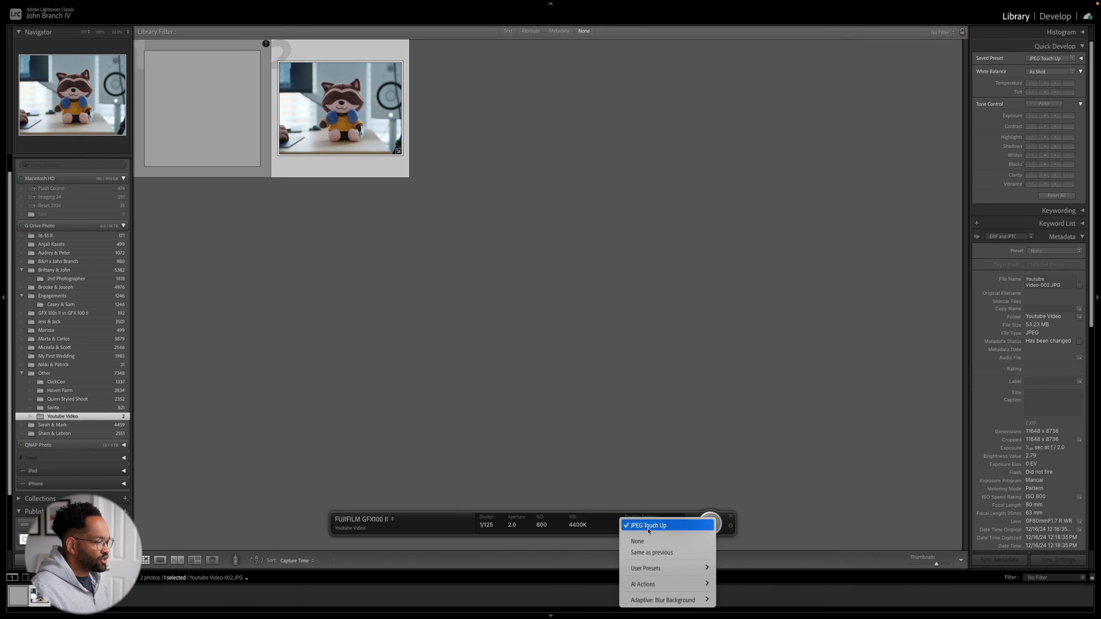
{"action": "mouse_move", "coordinate": [657, 573]}
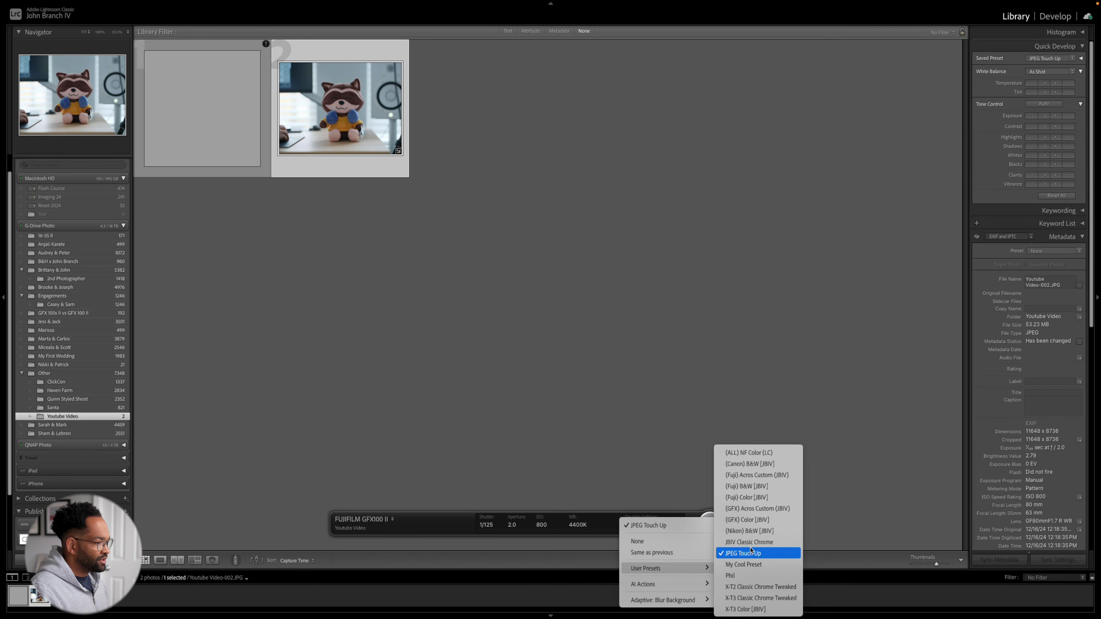
{"action": "left_click", "coordinate": [762, 521]}
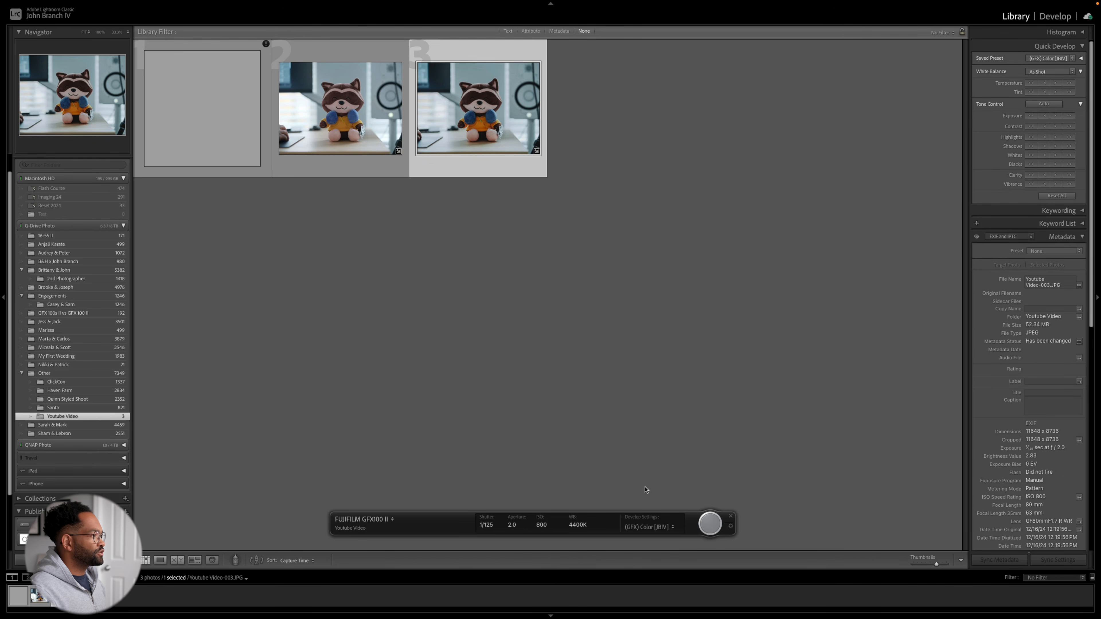
- Compare the two raccoon photos side by side in Survey view, and set the incoming captures' develop preset to JPEG Touch Up
{"action": "left_click", "coordinate": [372, 140], "text": "shift"}
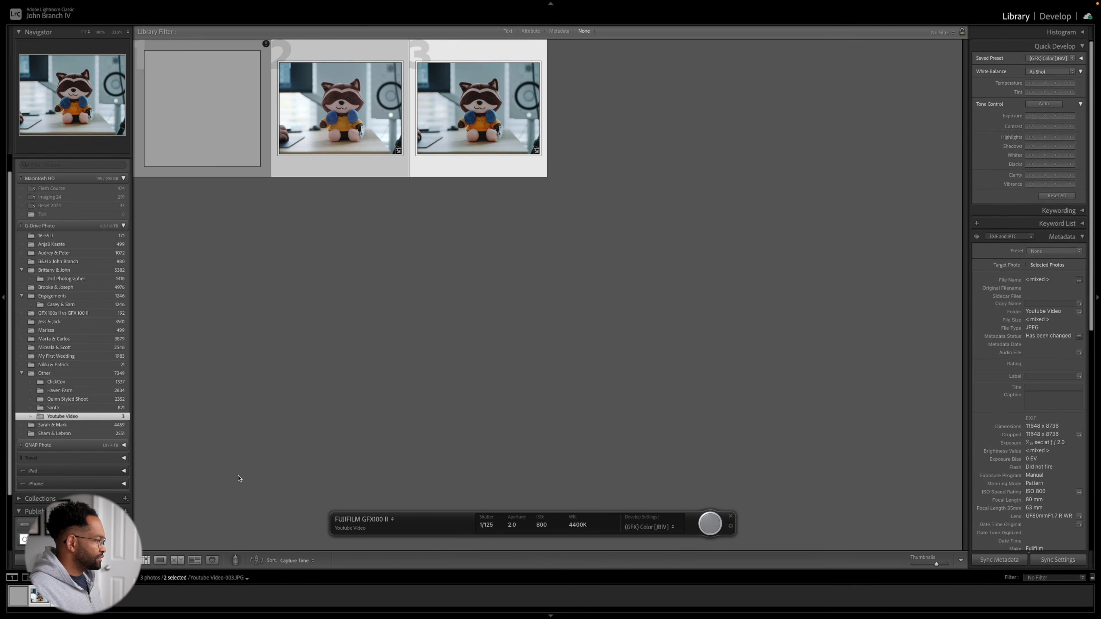
{"action": "left_click", "coordinate": [196, 559]}
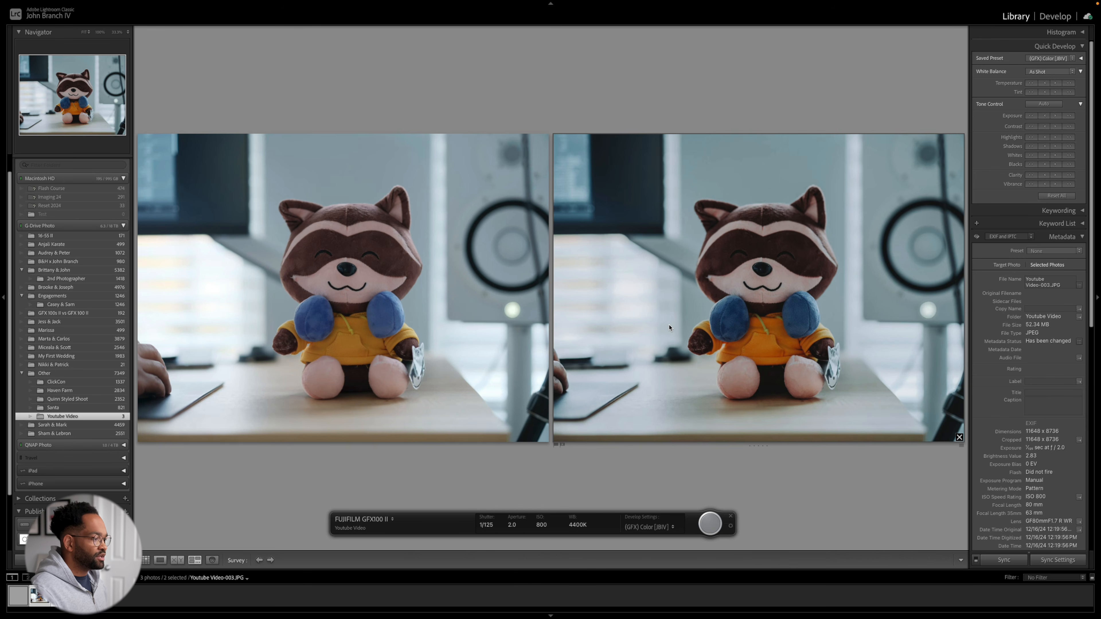
{"action": "left_click", "coordinate": [660, 528]}
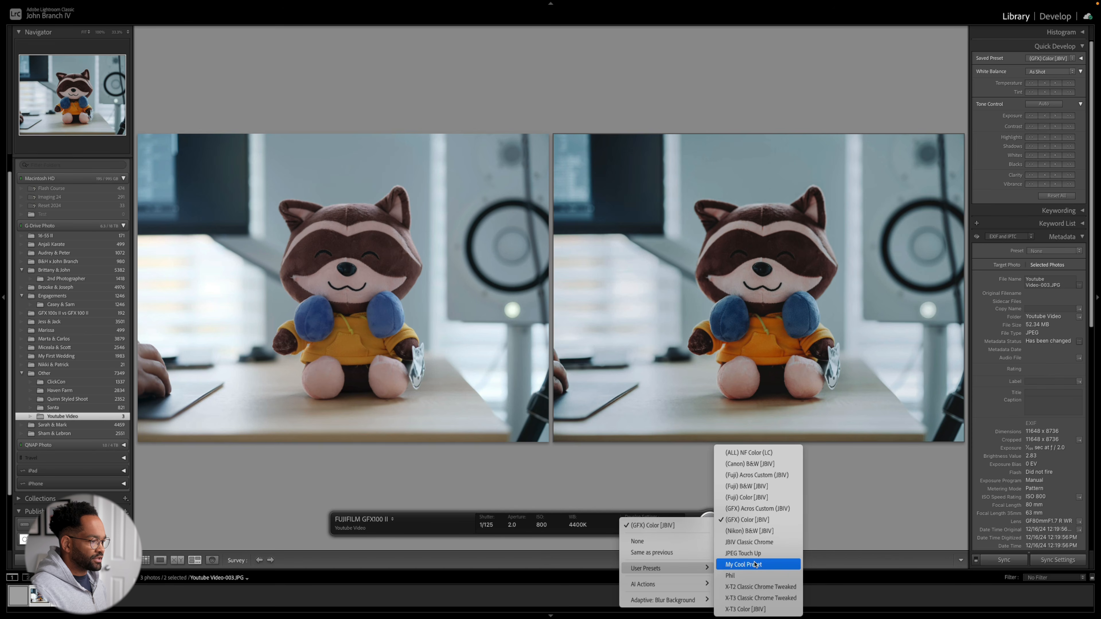
{"action": "left_click", "coordinate": [743, 553]}
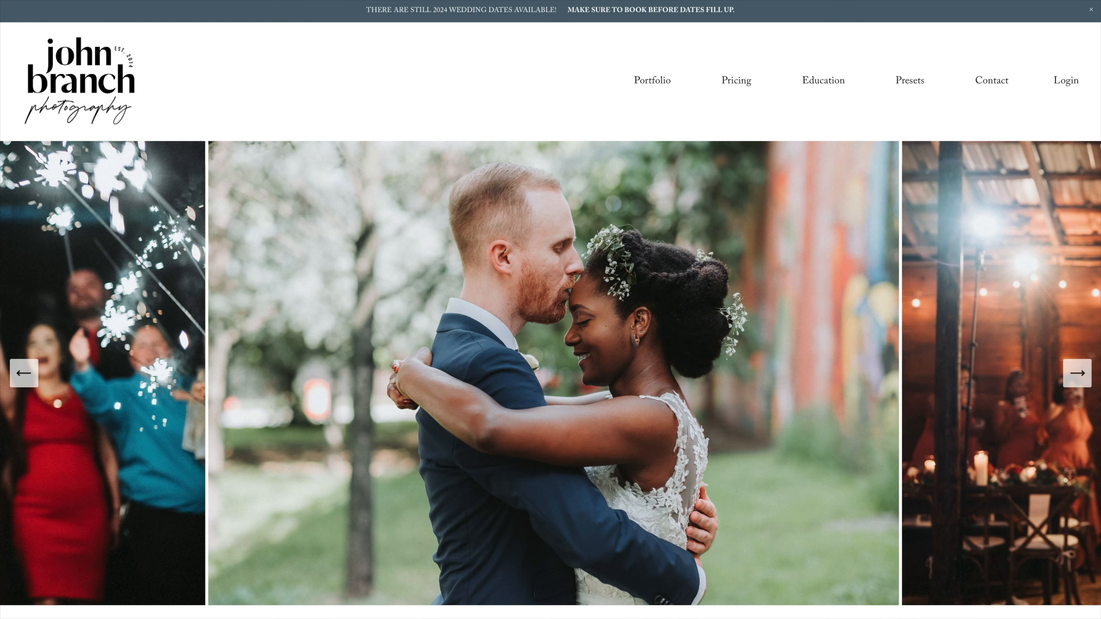
{"action": "scroll", "coordinate": [551, 309], "scroll_direction": "down", "scroll_amount": 10}
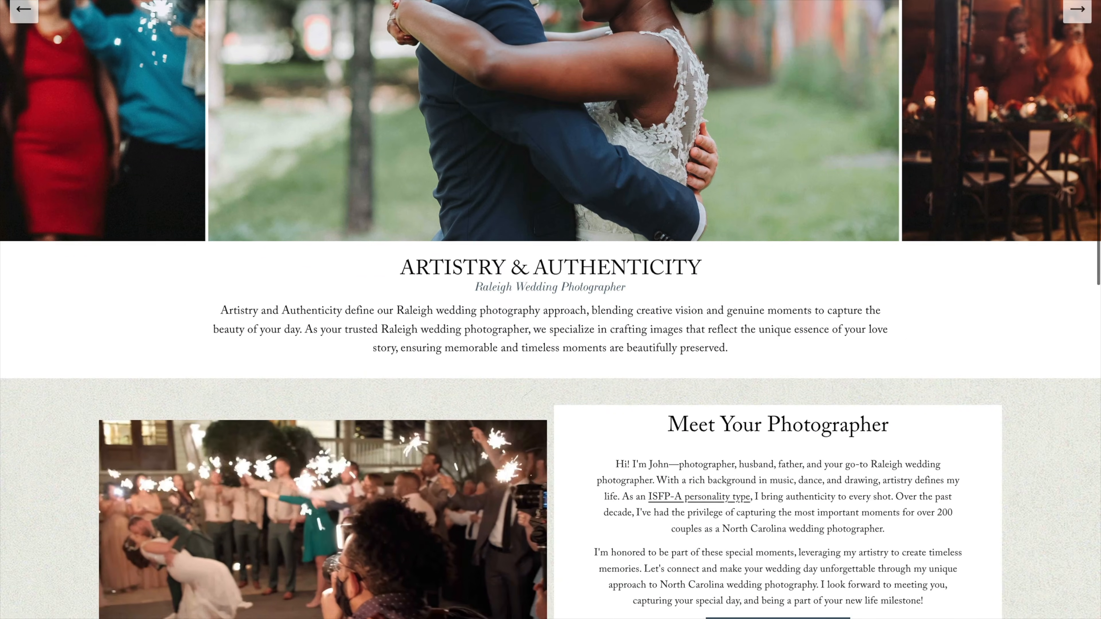
{"action": "scroll", "coordinate": [550, 310], "scroll_direction": "down", "scroll_amount": 3}
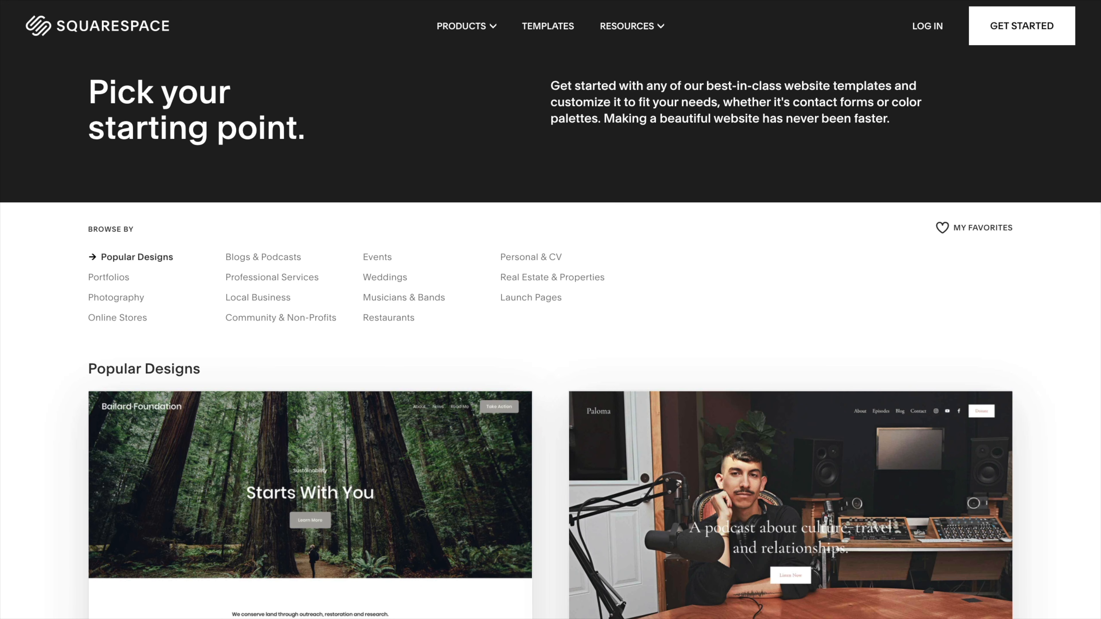
{"action": "scroll", "coordinate": [551, 310], "scroll_direction": "down", "scroll_amount": 5}
{"action": "scroll", "coordinate": [551, 309], "scroll_direction": "down", "scroll_amount": 5}
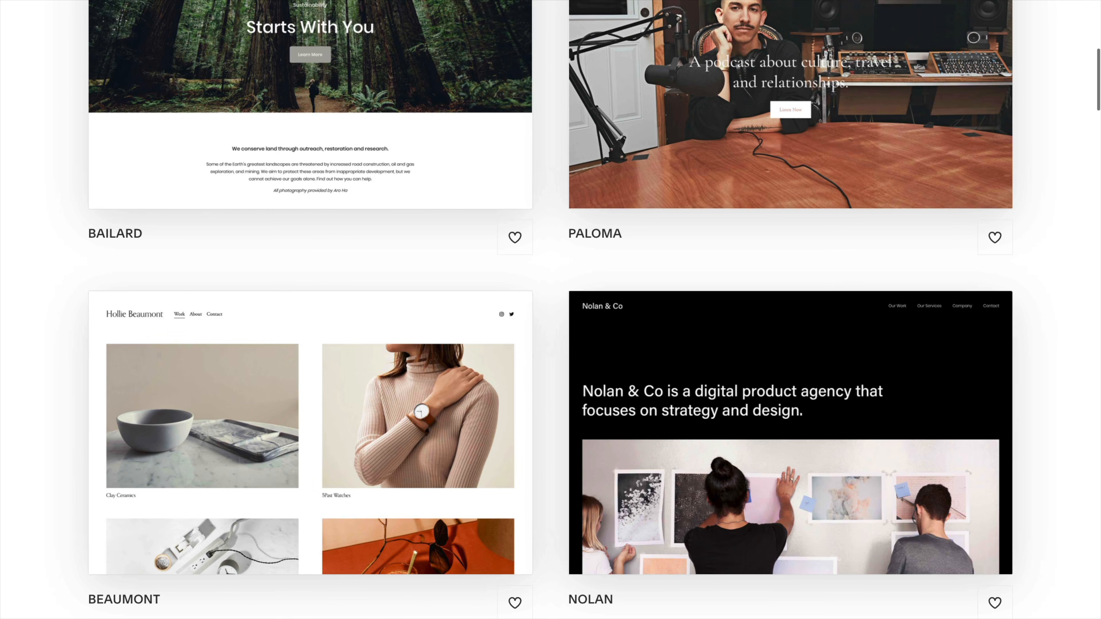
{"action": "scroll", "coordinate": [550, 310], "scroll_direction": "down", "scroll_amount": 5}
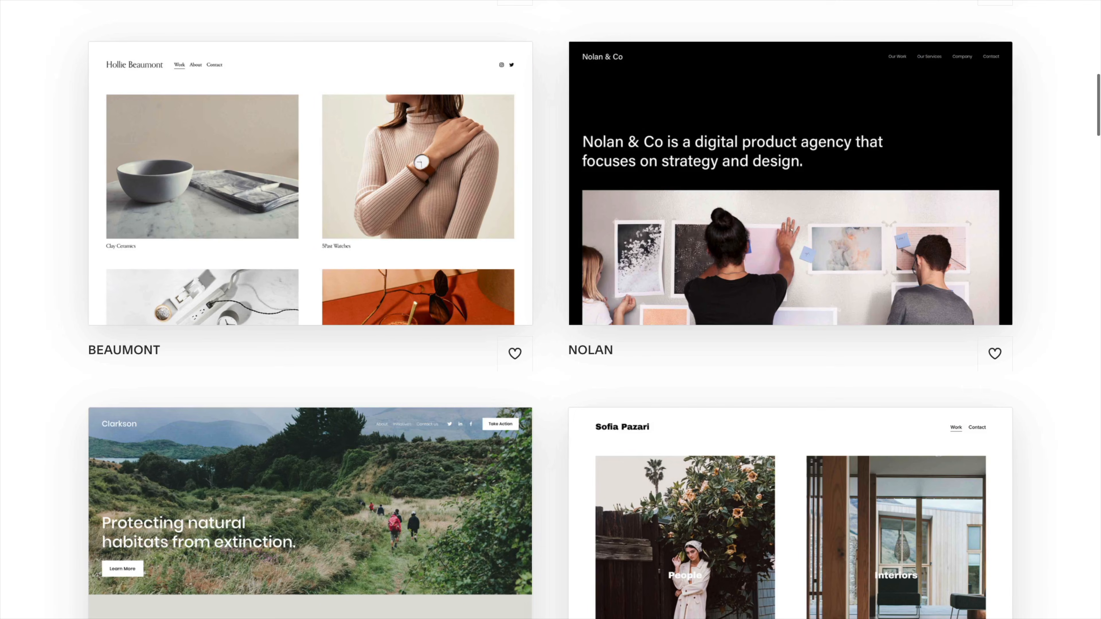
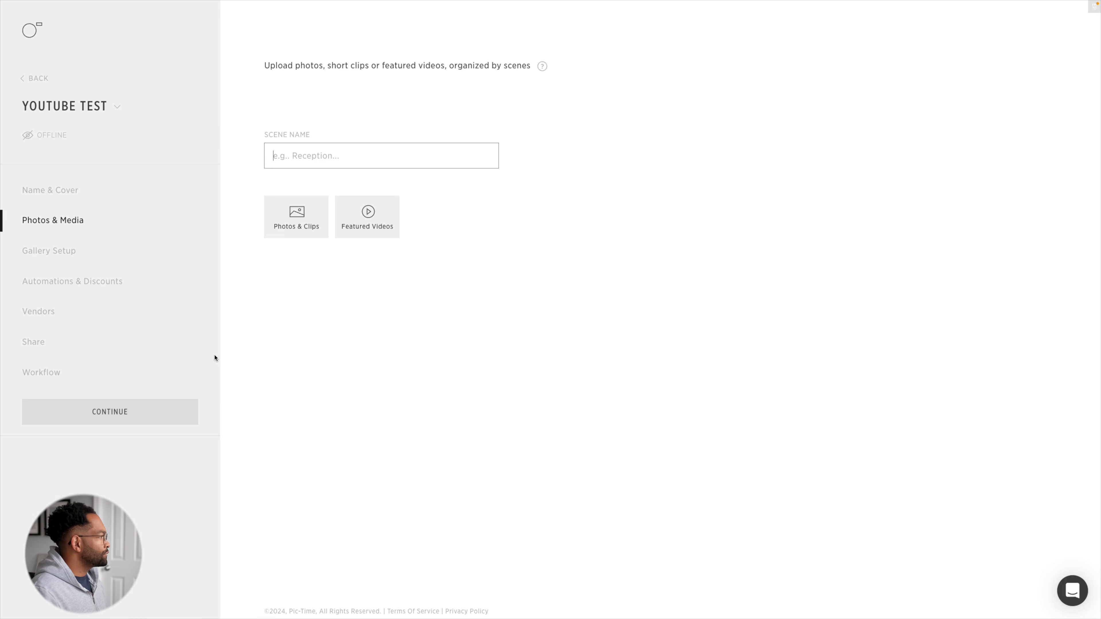
- In the Pic-Time gallery setup, set the occasion to Mini Session and turn off Show on Portfolio
{"action": "left_click", "coordinate": [55, 255]}
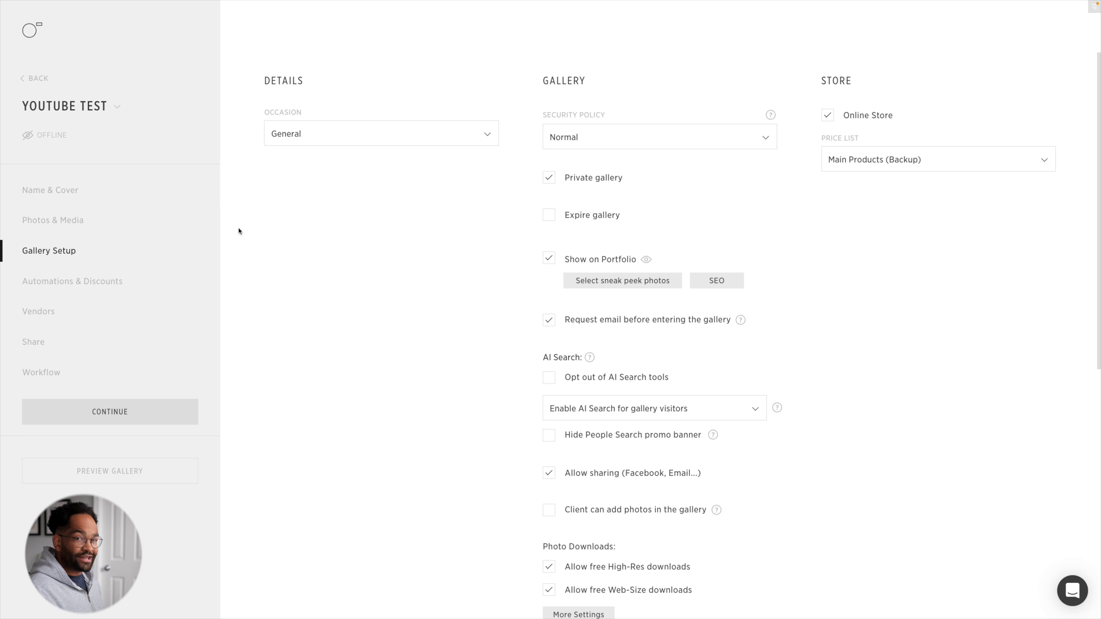
{"action": "left_click", "coordinate": [363, 141]}
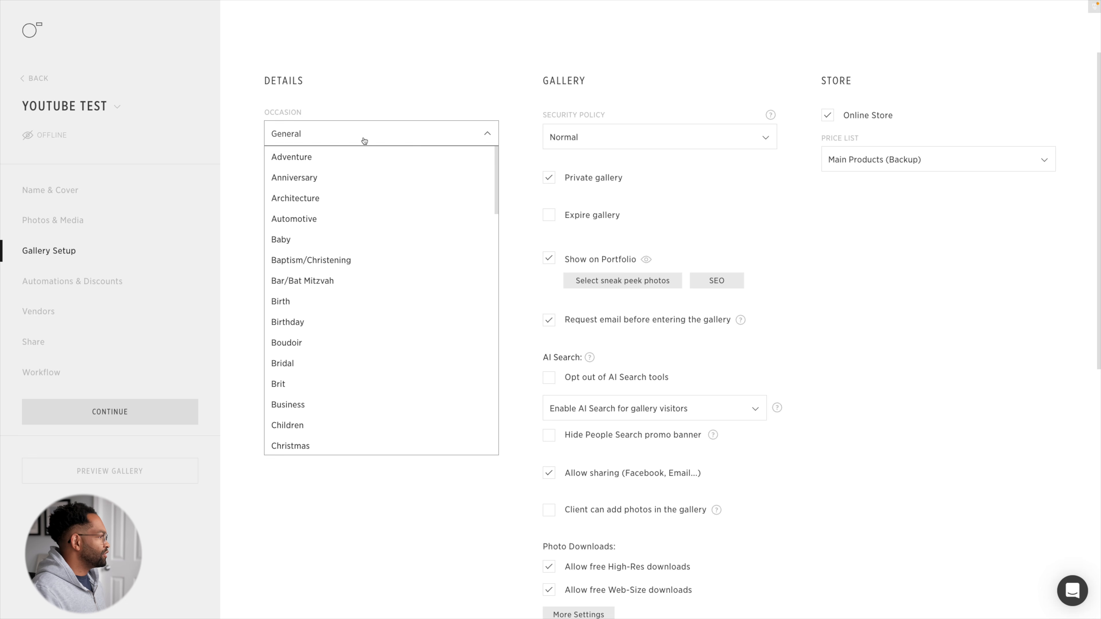
{"action": "scroll", "coordinate": [382, 335], "scroll_direction": "down", "scroll_amount": 1}
{"action": "scroll", "coordinate": [382, 335], "scroll_direction": "down", "scroll_amount": 15}
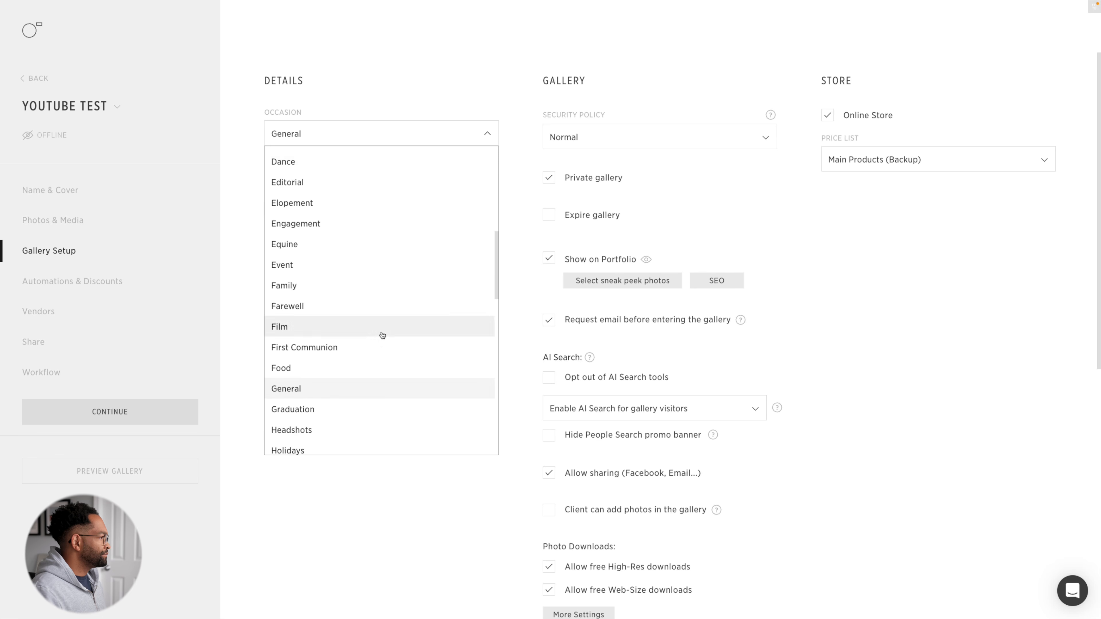
{"action": "scroll", "coordinate": [382, 335], "scroll_direction": "down", "scroll_amount": 1}
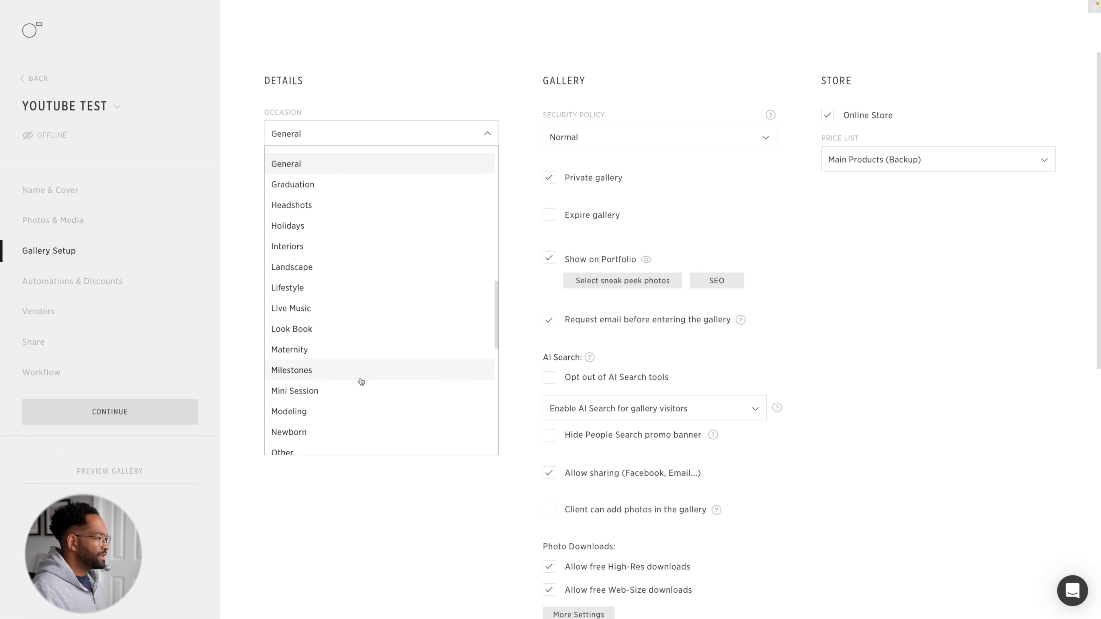
{"action": "left_click", "coordinate": [356, 389]}
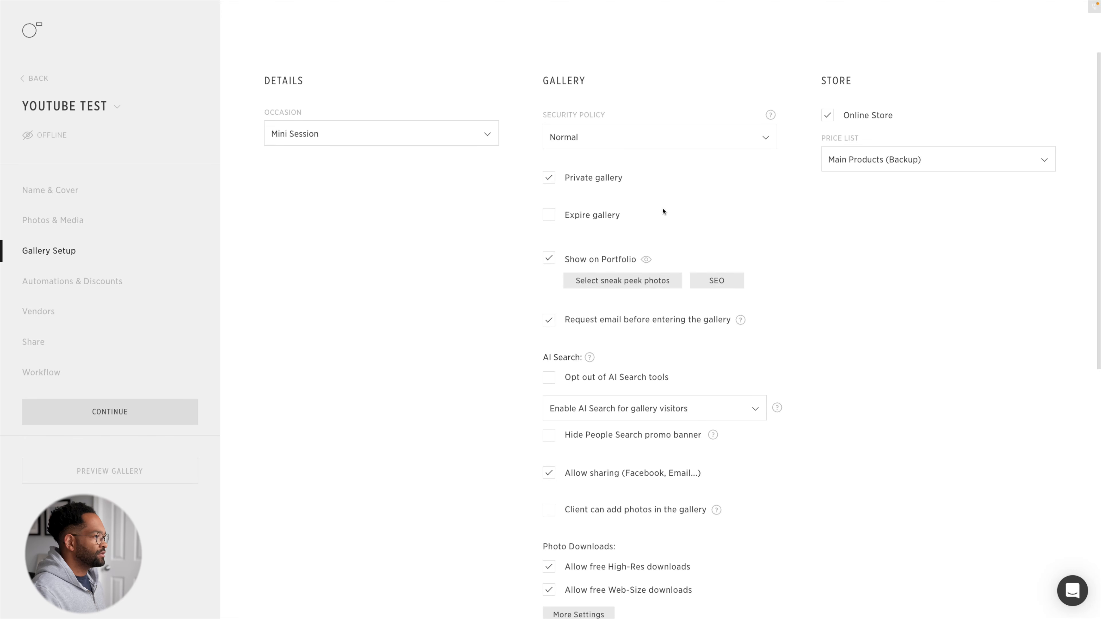
{"action": "left_click", "coordinate": [548, 260]}
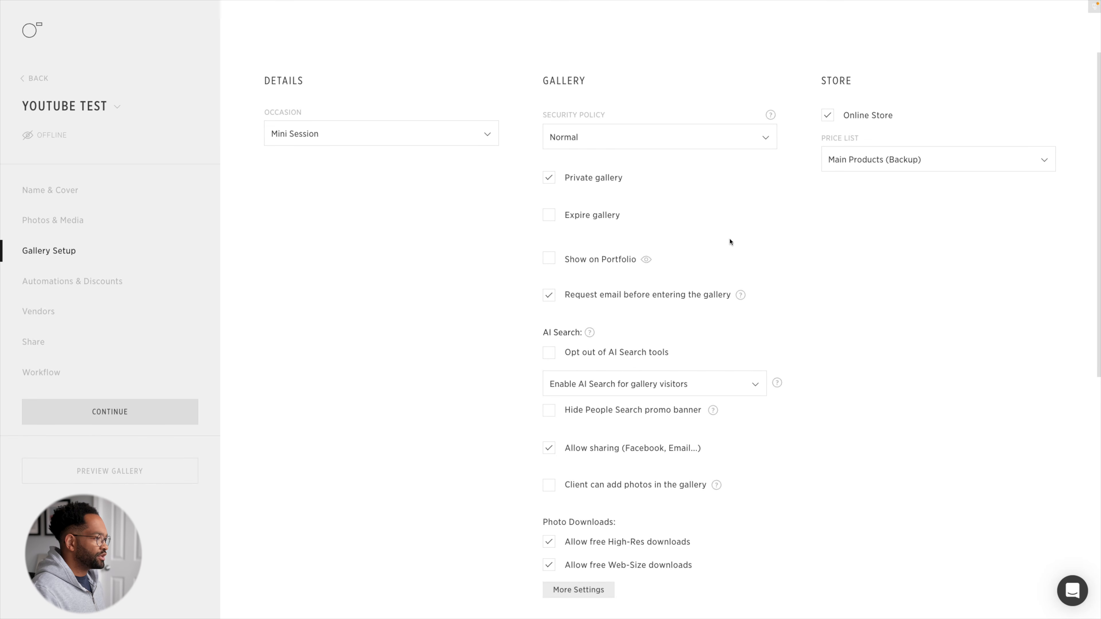
- Allow free high-res downloads for Main Clients and photographer invited, keep web-size downloads open to everybody, and apply the download settings
{"action": "scroll", "coordinate": [723, 230], "scroll_direction": "down", "scroll_amount": 3}
{"action": "scroll", "coordinate": [728, 323], "scroll_direction": "down", "scroll_amount": 2}
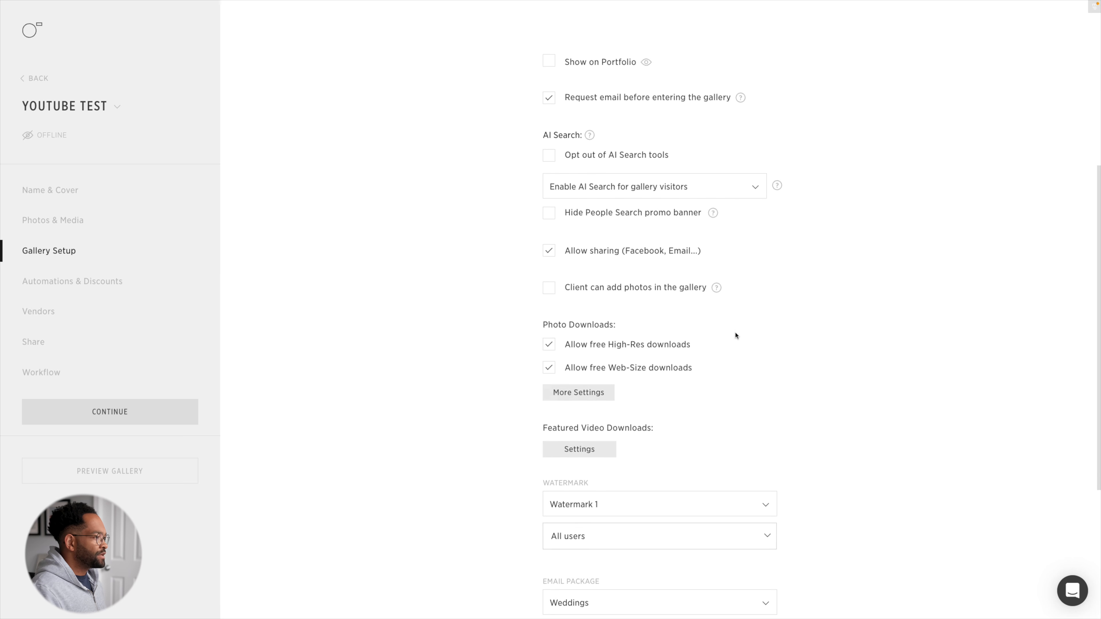
{"action": "scroll", "coordinate": [735, 334], "scroll_direction": "down", "scroll_amount": 1}
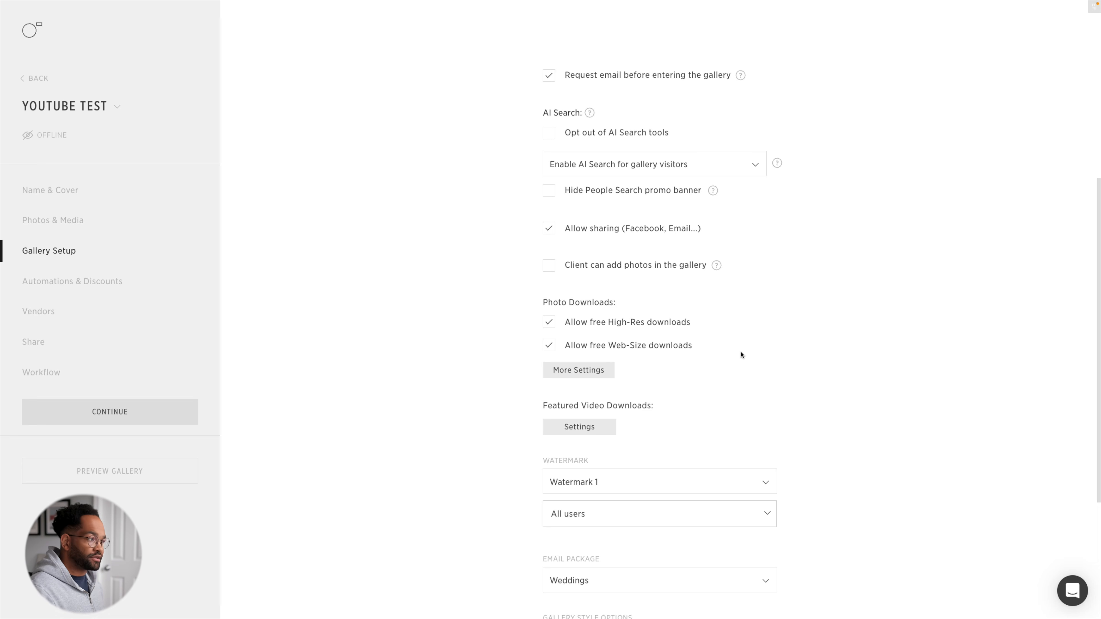
{"action": "left_click", "coordinate": [588, 372]}
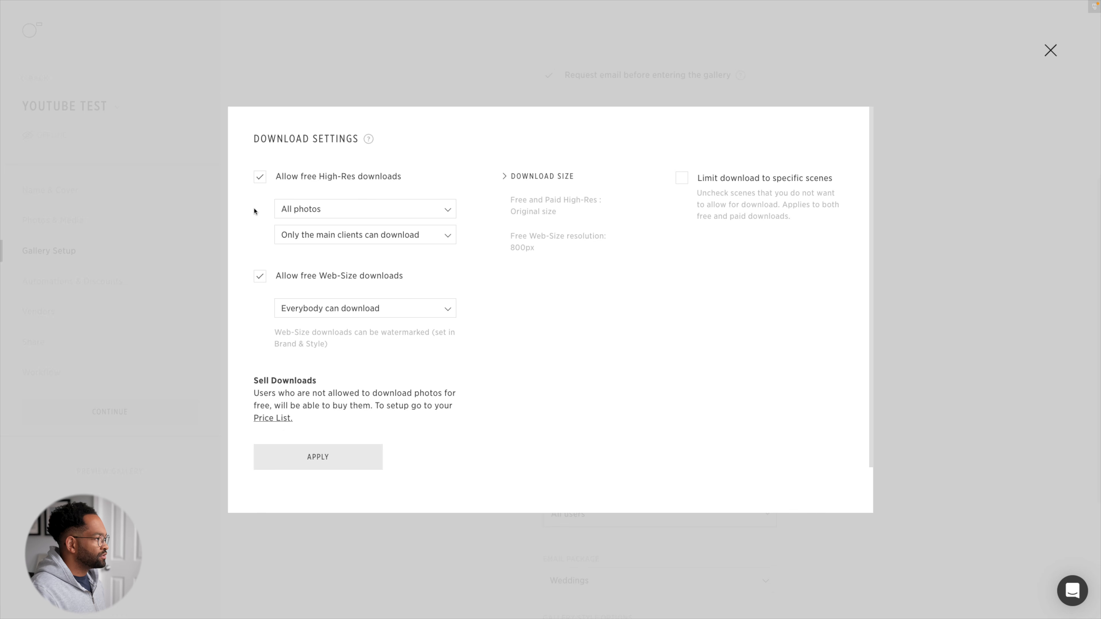
{"action": "left_click", "coordinate": [404, 236]}
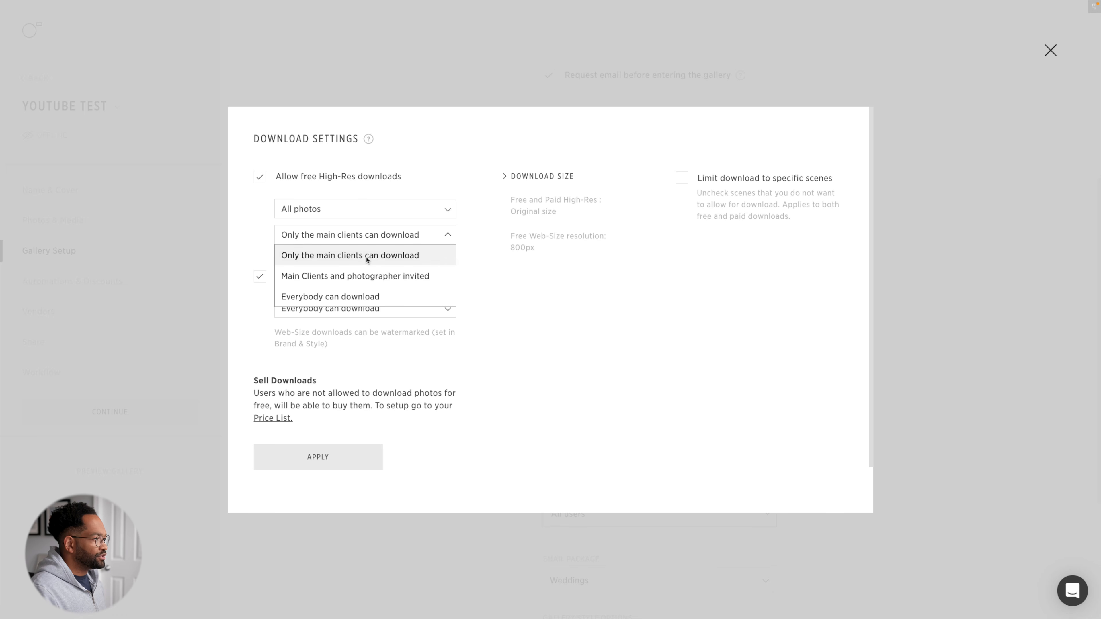
{"action": "left_click", "coordinate": [387, 280]}
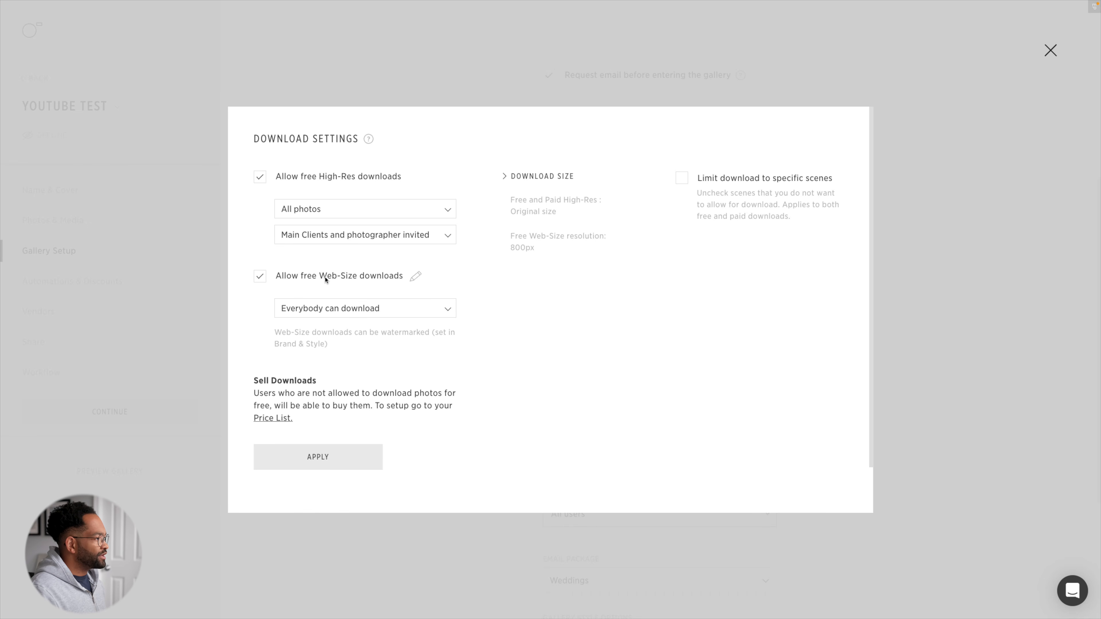
{"action": "left_click", "coordinate": [373, 313]}
{"action": "left_click", "coordinate": [449, 312]}
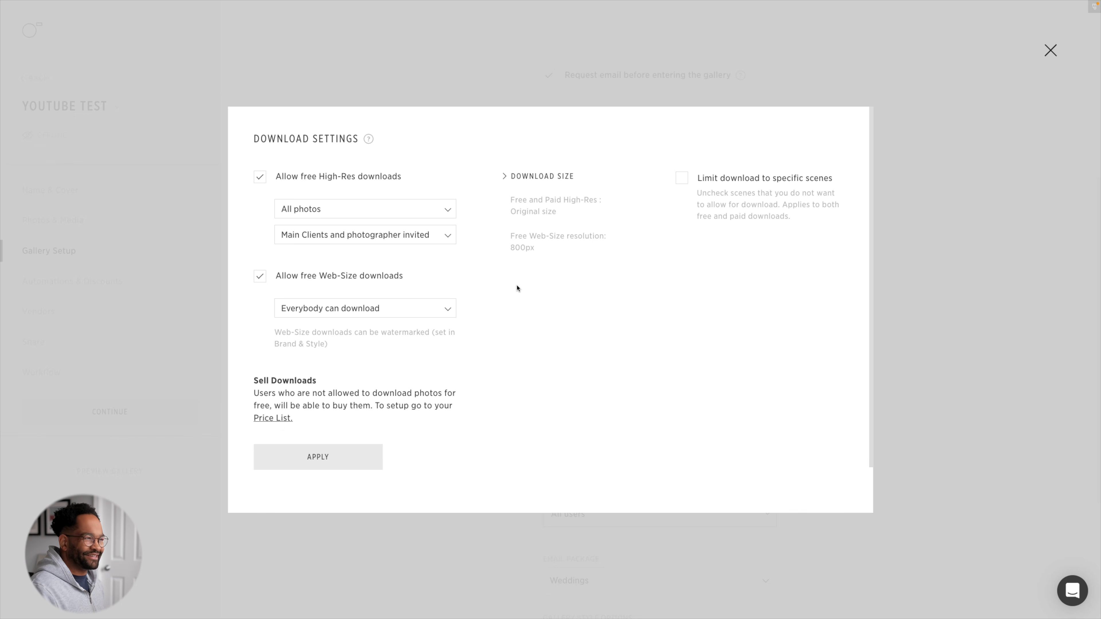
{"action": "left_click", "coordinate": [348, 457]}
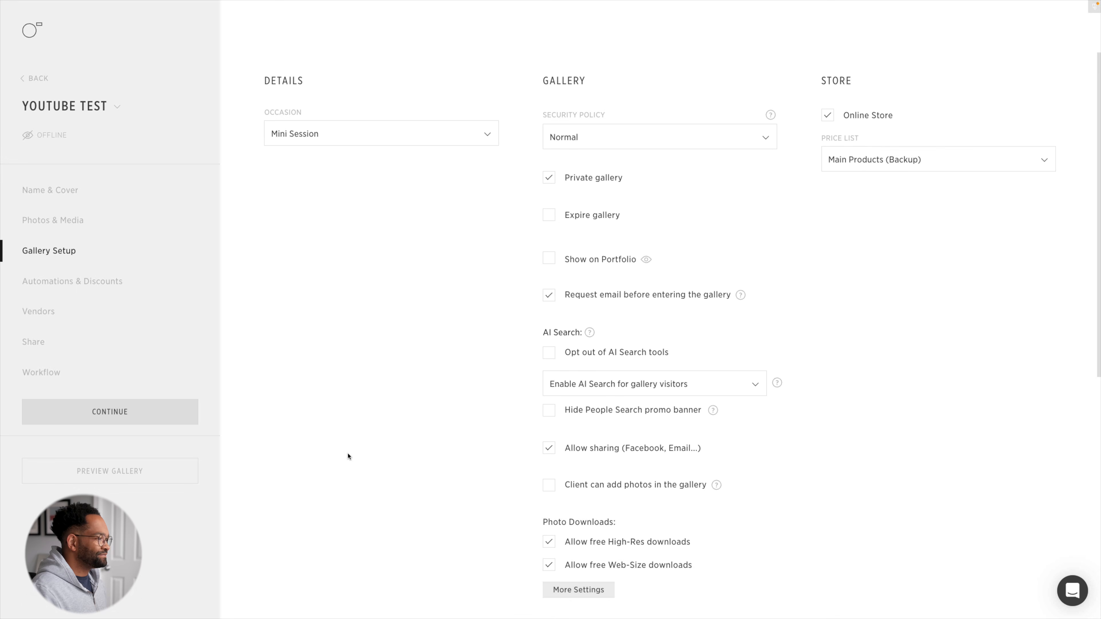
- Exclude Main Clients from the user groups that see Watermark 1
{"action": "scroll", "coordinate": [813, 326], "scroll_direction": "down", "scroll_amount": 5}
{"action": "scroll", "coordinate": [813, 333], "scroll_direction": "down", "scroll_amount": 3}
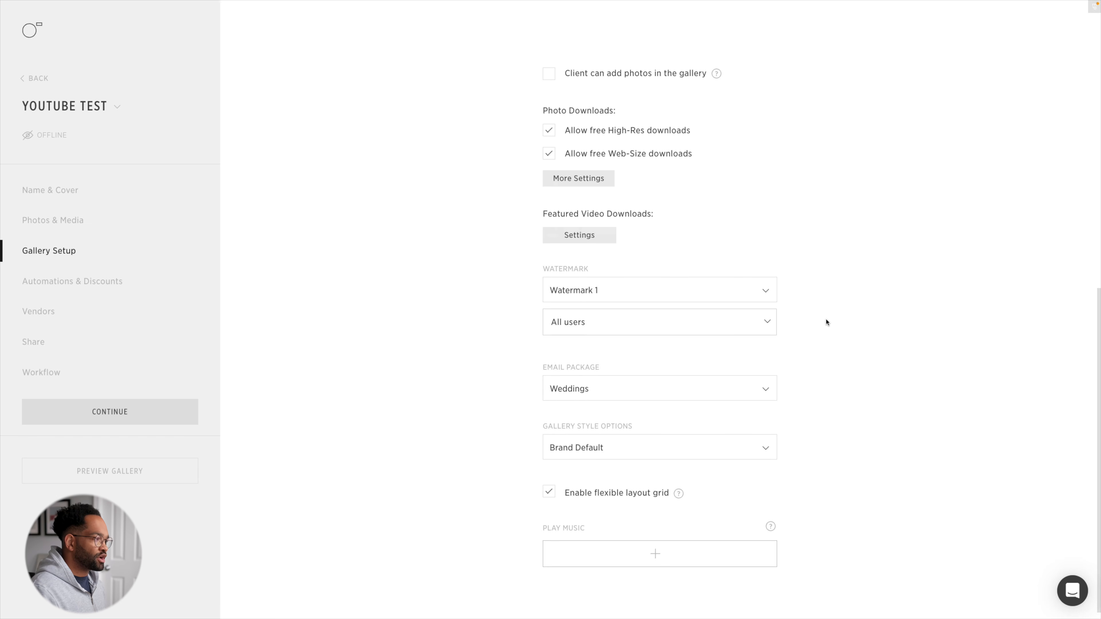
{"action": "left_click", "coordinate": [756, 322]}
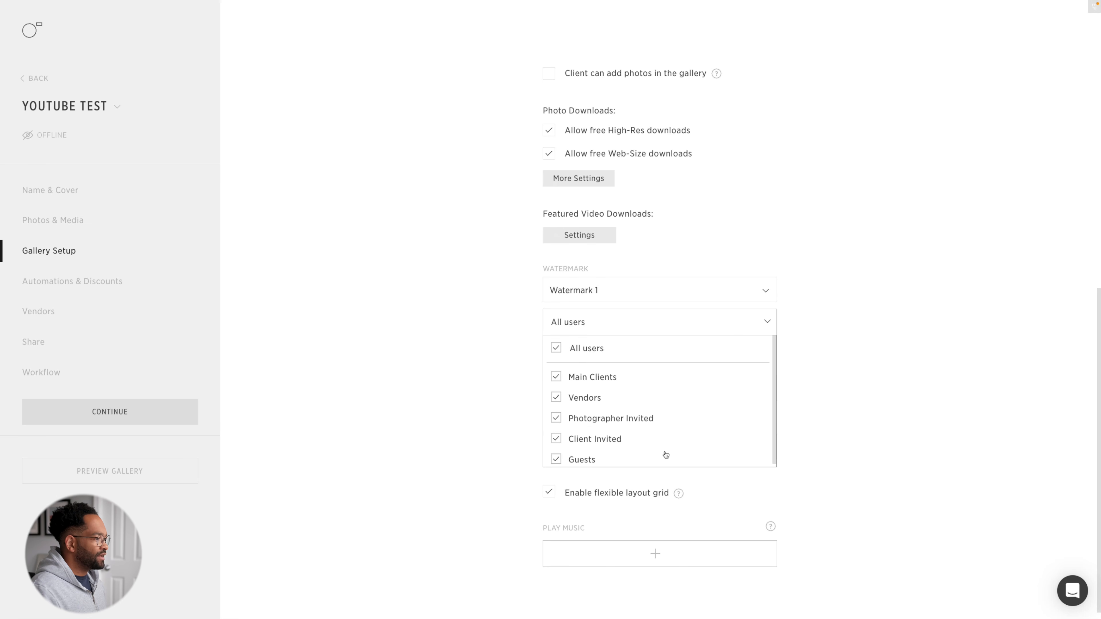
{"action": "left_click", "coordinate": [559, 378]}
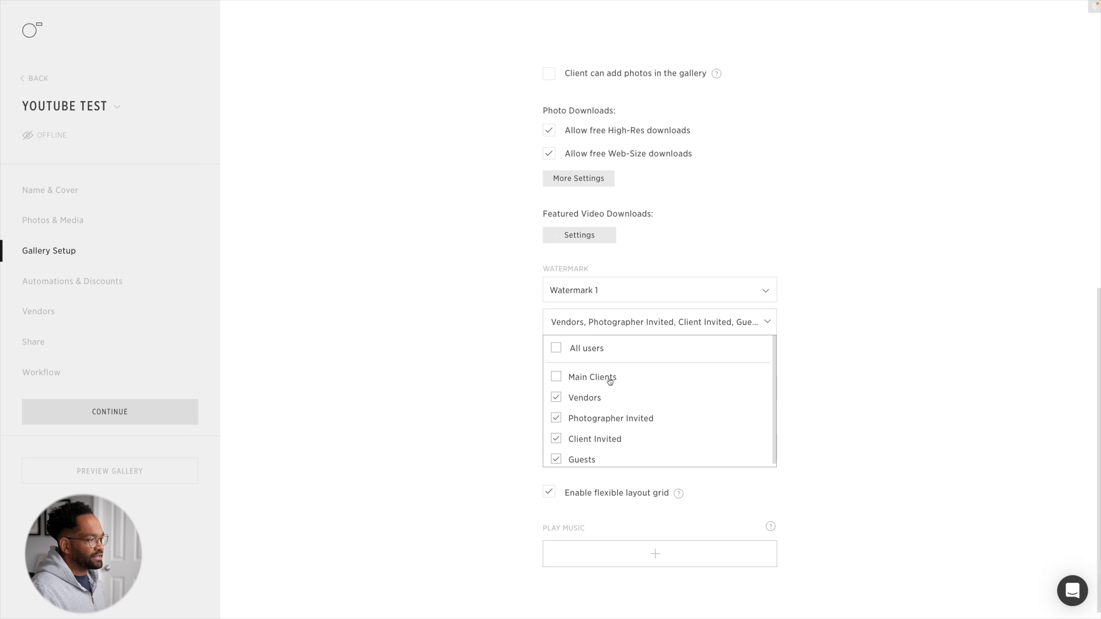
{"action": "left_click", "coordinate": [809, 317]}
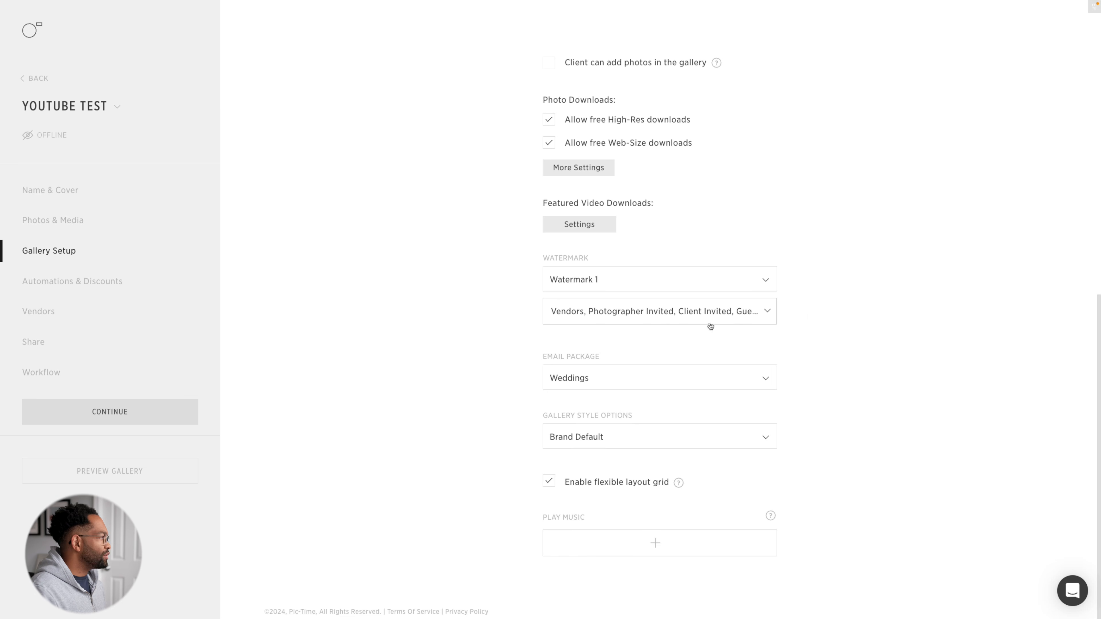
- Enable the Abandoned Cart automation for the gallery using the already installed app, and acknowledge the confirmation
{"action": "left_click", "coordinate": [170, 411]}
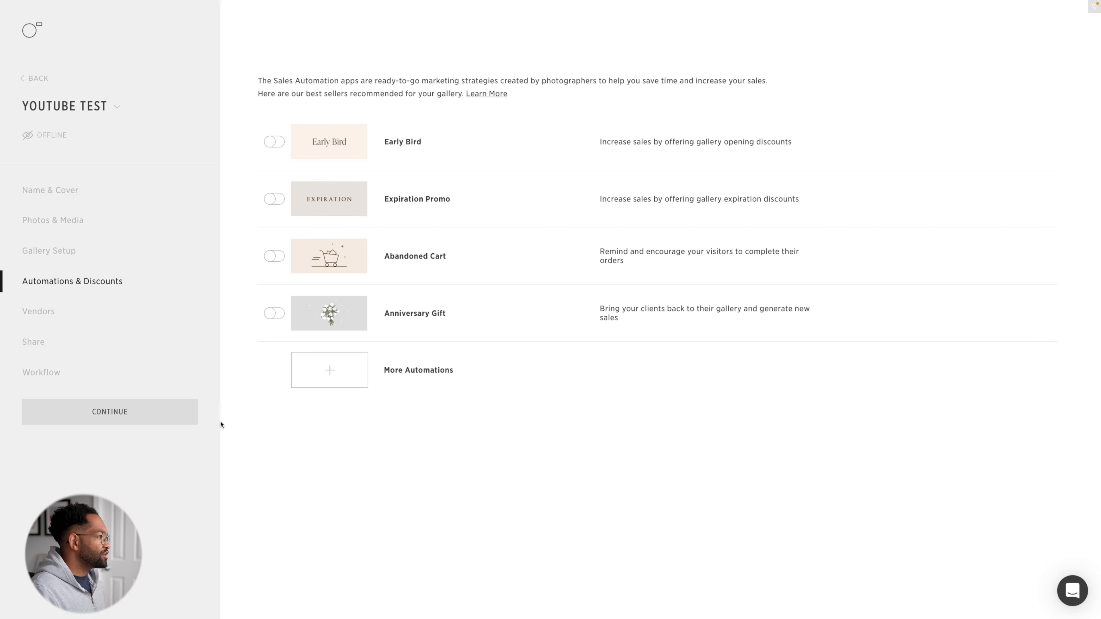
{"action": "left_click", "coordinate": [274, 256]}
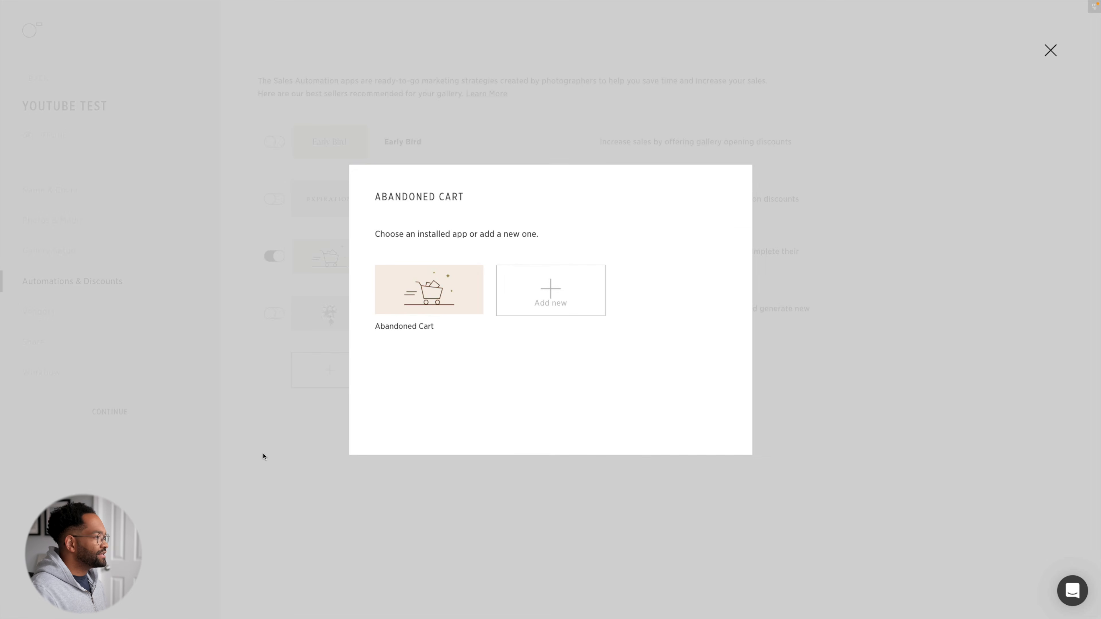
{"action": "left_click", "coordinate": [432, 299]}
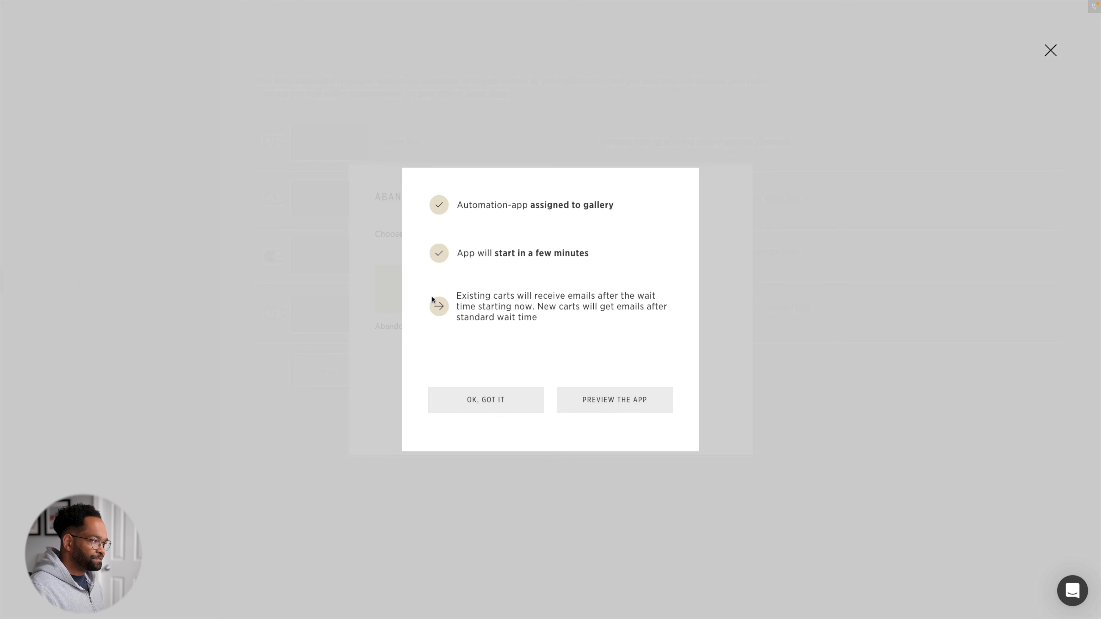
{"action": "left_click", "coordinate": [450, 400]}
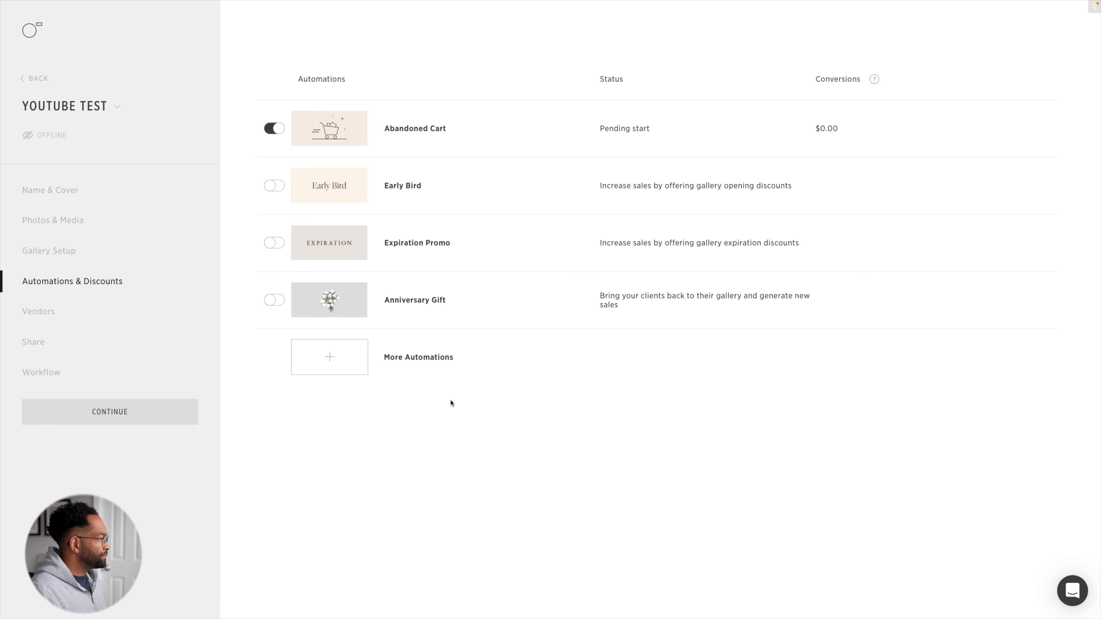
- Generate a secure guest link covering all scenes in the gallery's sharing settings
{"action": "left_click", "coordinate": [50, 346]}
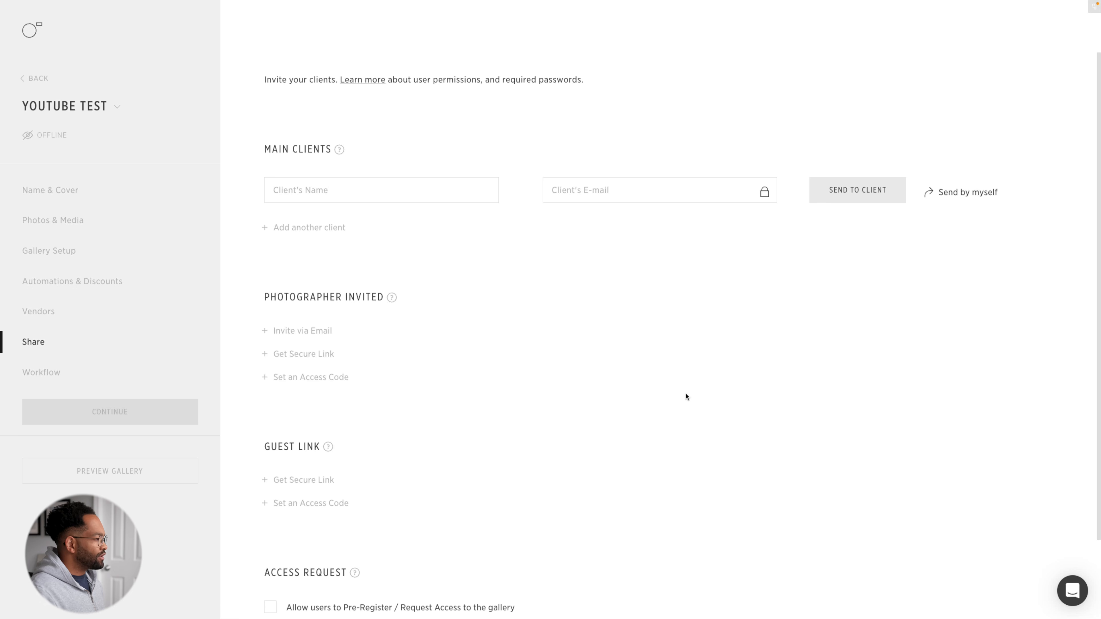
{"action": "scroll", "coordinate": [448, 452], "scroll_direction": "down", "scroll_amount": 2}
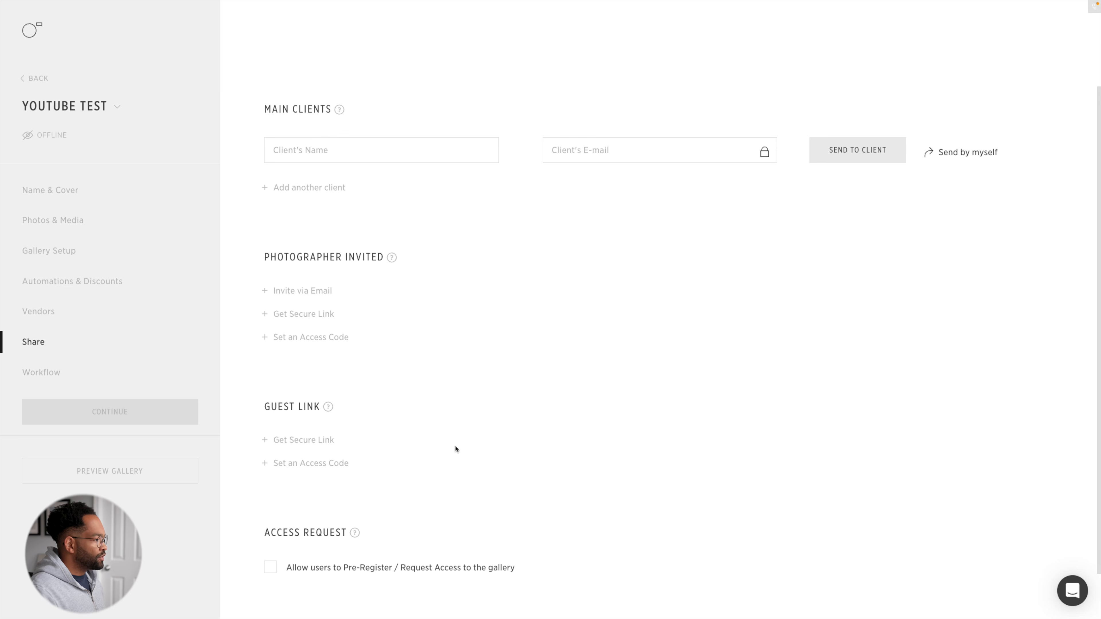
{"action": "left_click", "coordinate": [322, 443]}
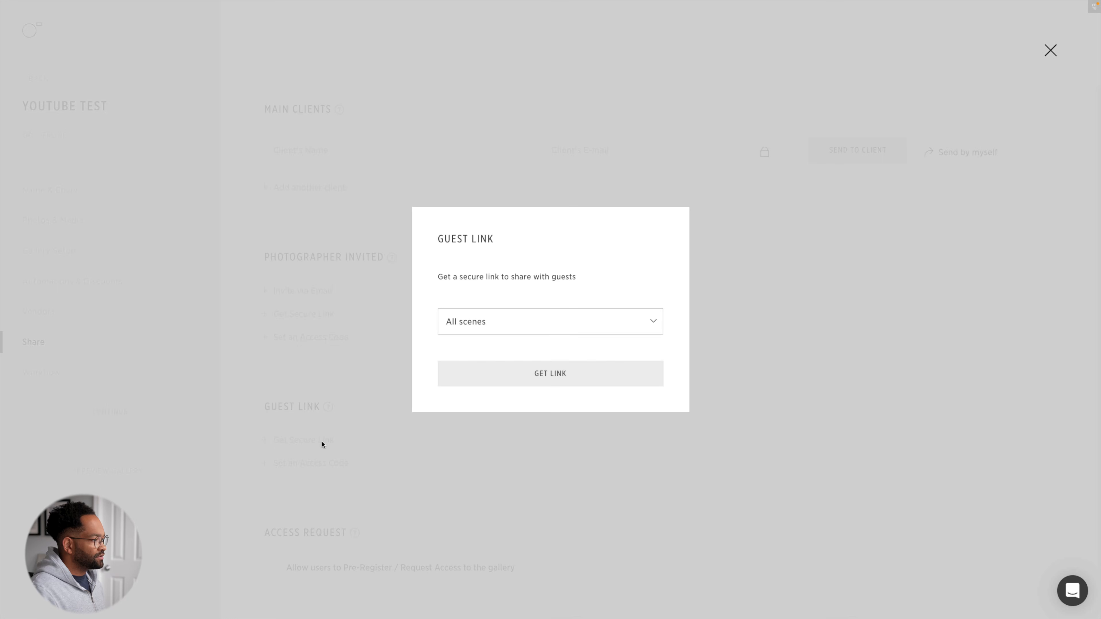
{"action": "left_click", "coordinate": [522, 384]}
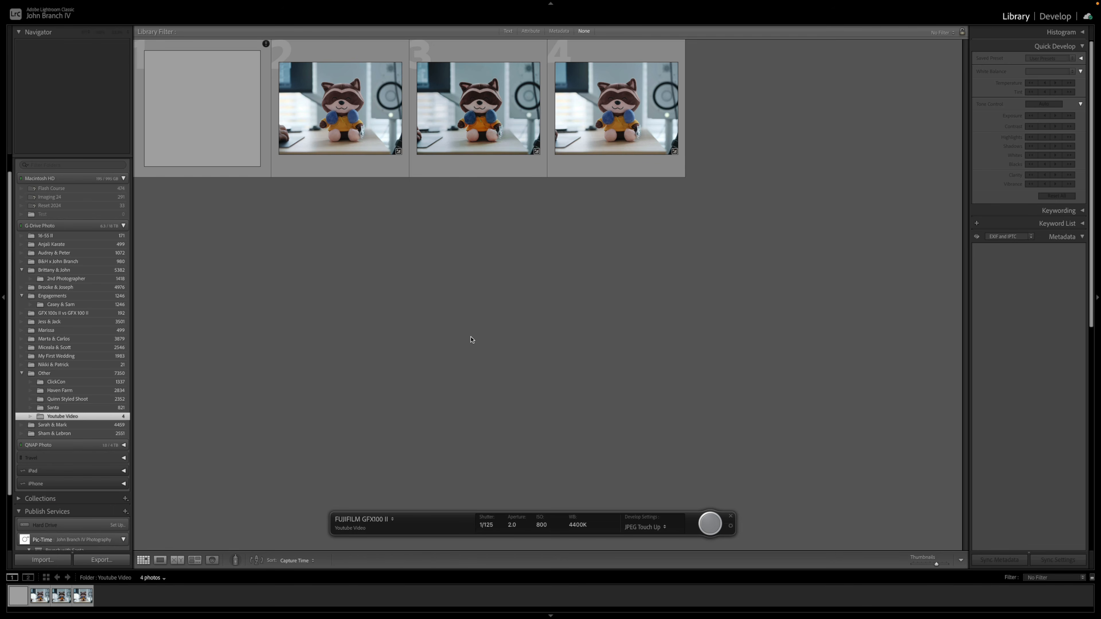
- Switch to Lightroom Classic and create a gallery named Youtube Test in the Pic-Time publish service
{"action": "scroll", "coordinate": [96, 369], "scroll_direction": "down", "scroll_amount": 3}
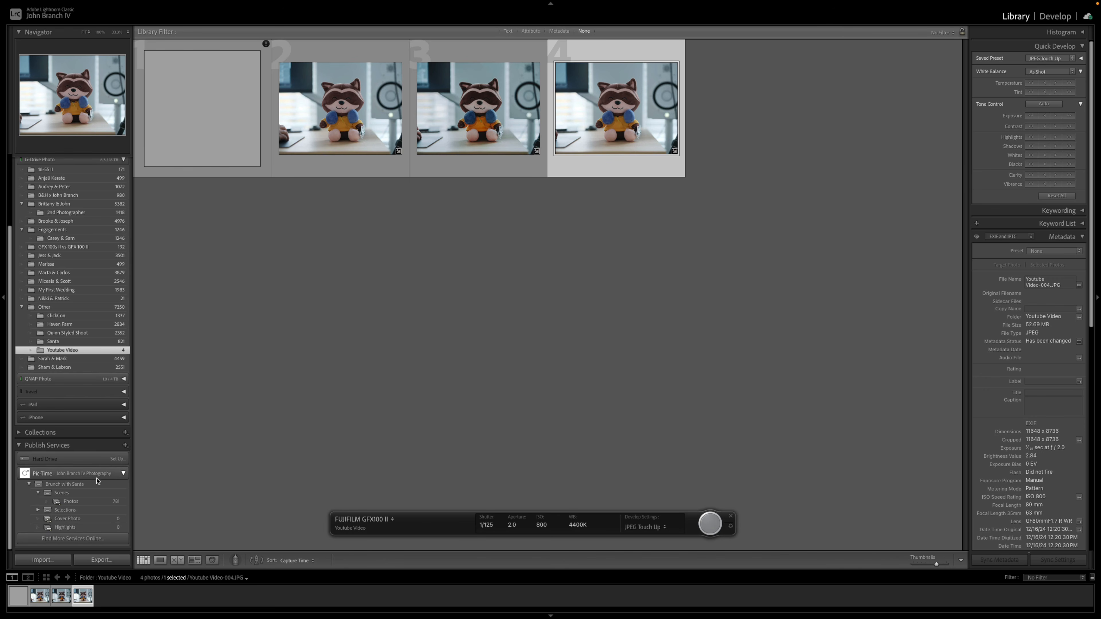
{"action": "right_click", "coordinate": [69, 475]}
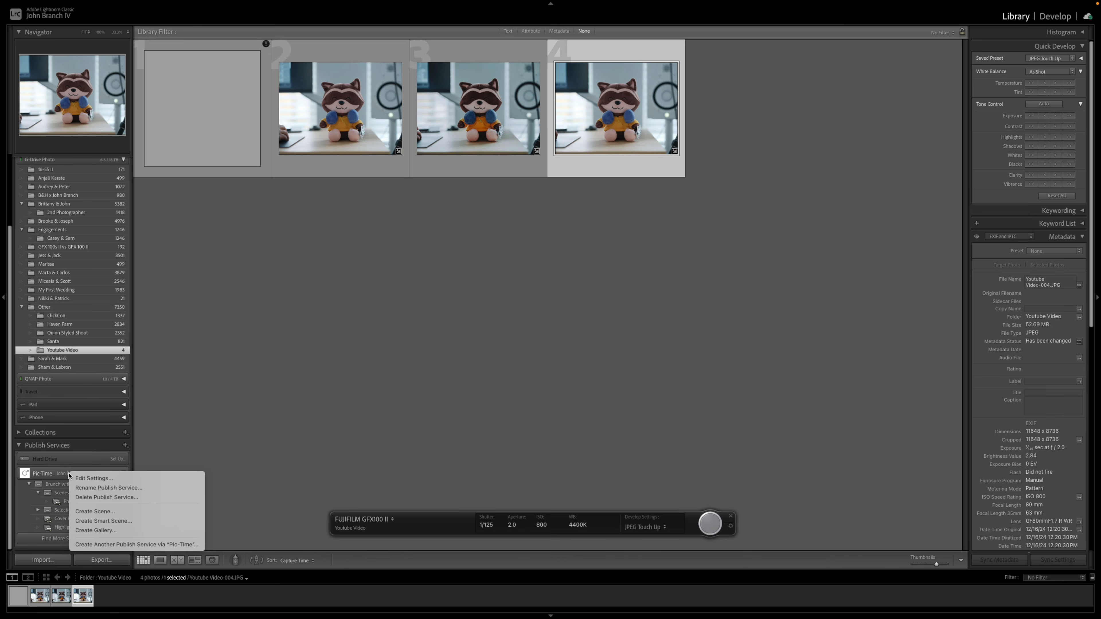
{"action": "left_click", "coordinate": [99, 531]}
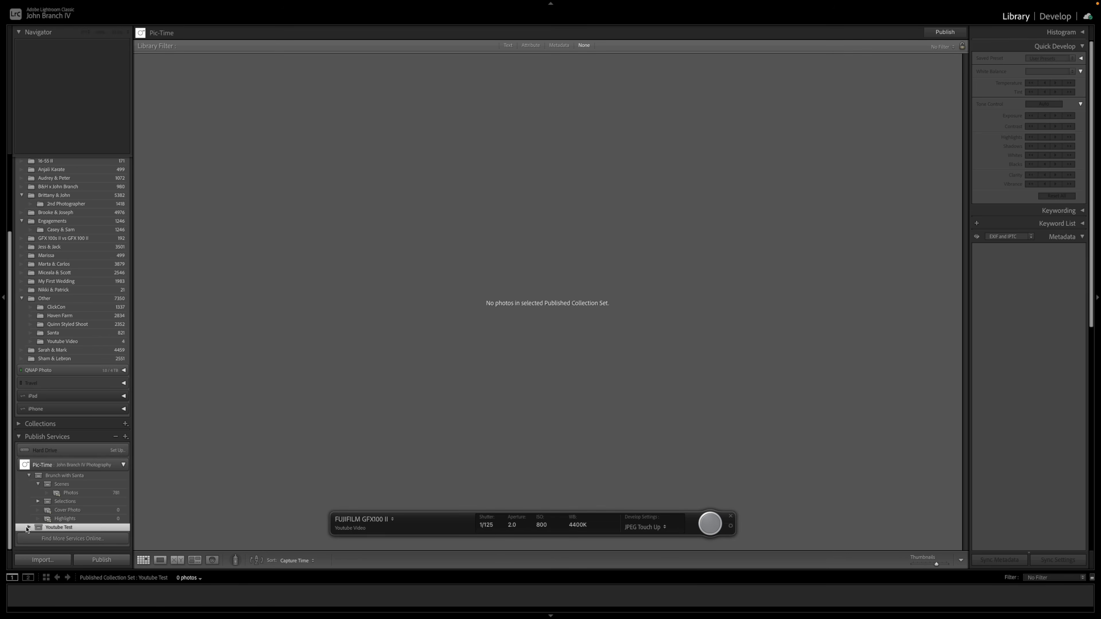
- Collapse the Brunch with Santa gallery and rename the 001-My First Scene collection in the Youtube Test gallery as Photos
{"action": "left_click", "coordinate": [28, 528]}
{"action": "scroll", "coordinate": [29, 529], "scroll_direction": "down", "scroll_amount": 4}
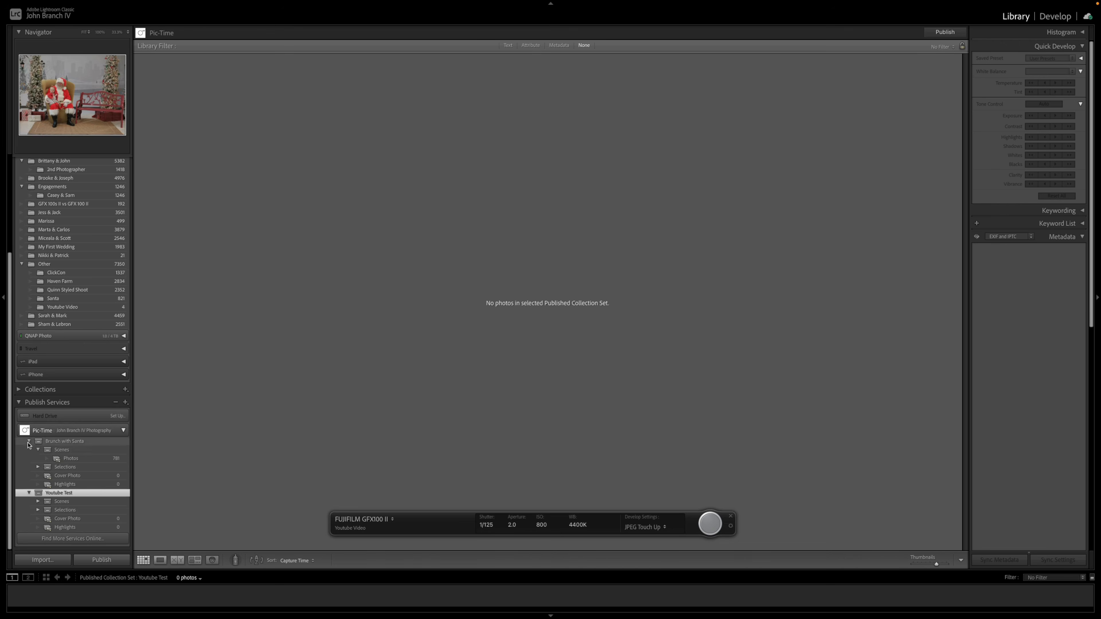
{"action": "left_click", "coordinate": [28, 442]}
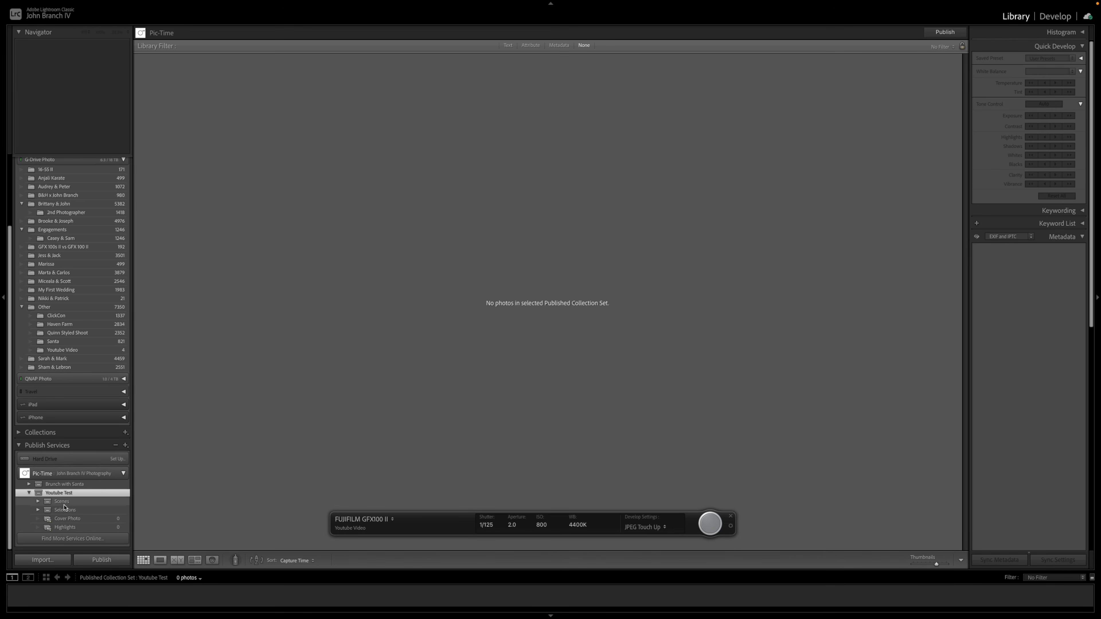
{"action": "left_click", "coordinate": [38, 502]}
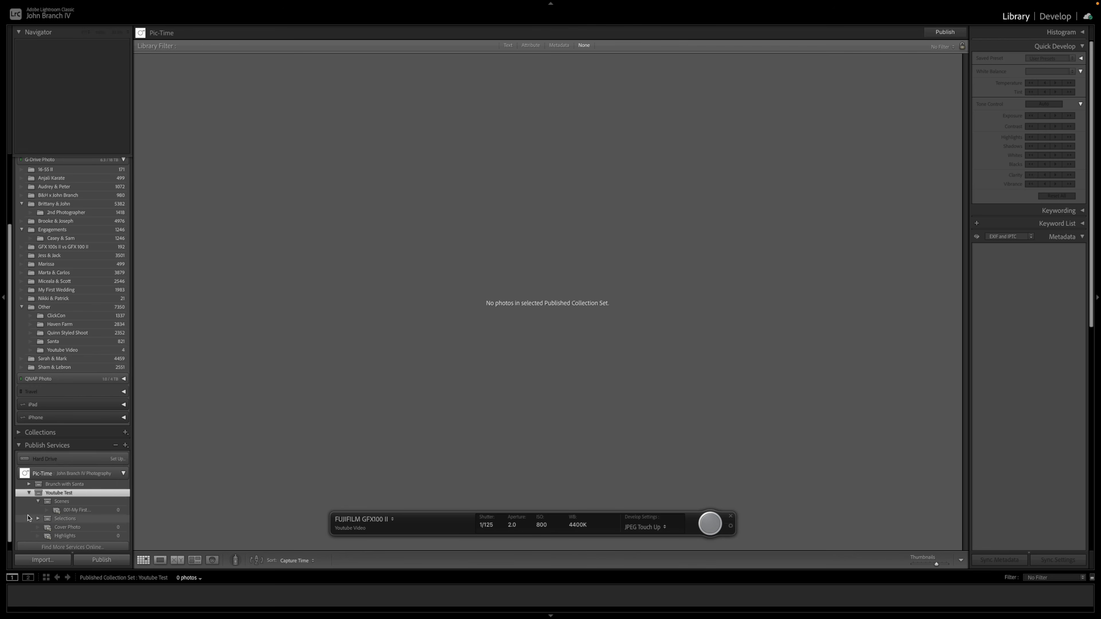
{"action": "left_click", "coordinate": [76, 512]}
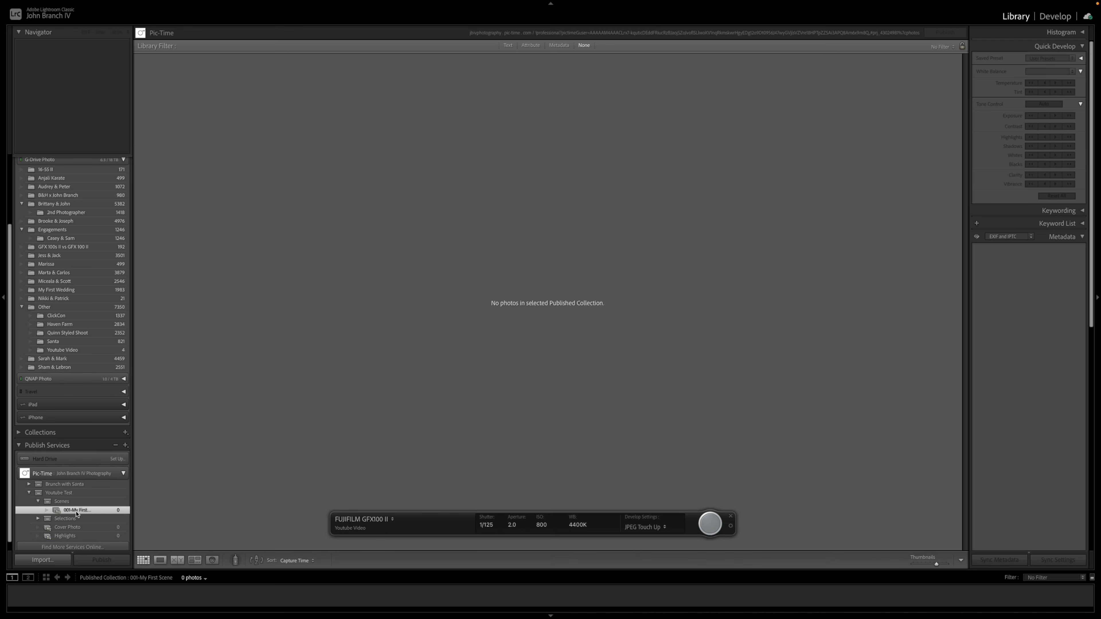
{"action": "right_click", "coordinate": [76, 513]}
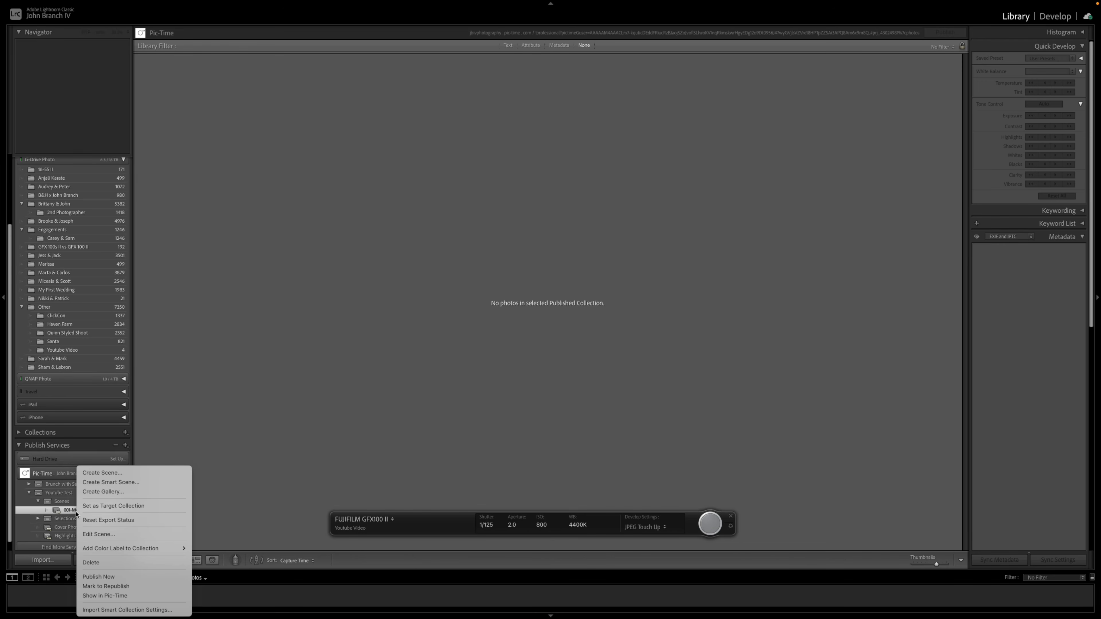
{"action": "left_click", "coordinate": [113, 534]}
{"action": "type", "text": "Photos"}
{"action": "key", "text": "Return"}
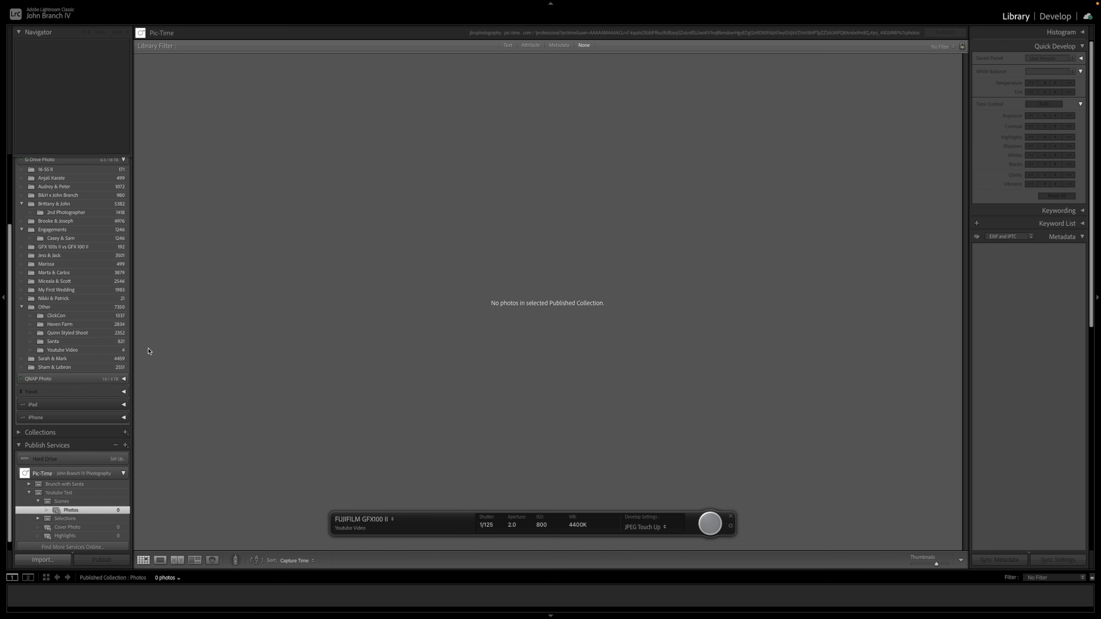
- Add the three raccoon photos from the Youtube Video folder to the Photos collection and publish the Youtube Test gallery
{"action": "left_click", "coordinate": [124, 352]}
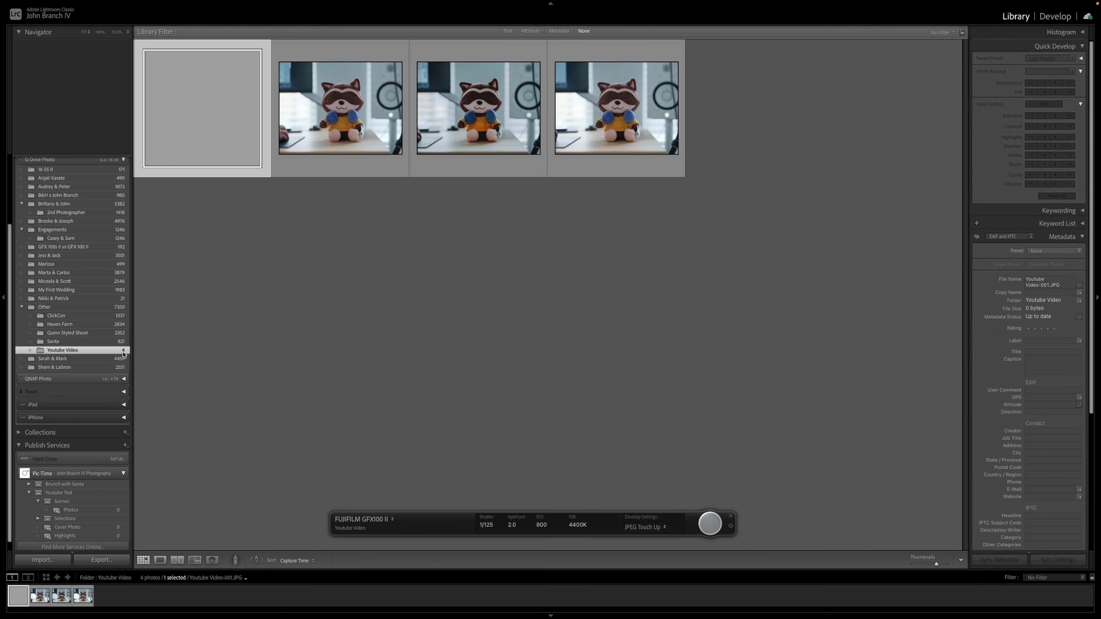
{"action": "left_click", "coordinate": [354, 138]}
{"action": "left_click", "coordinate": [583, 139], "text": "shift"}
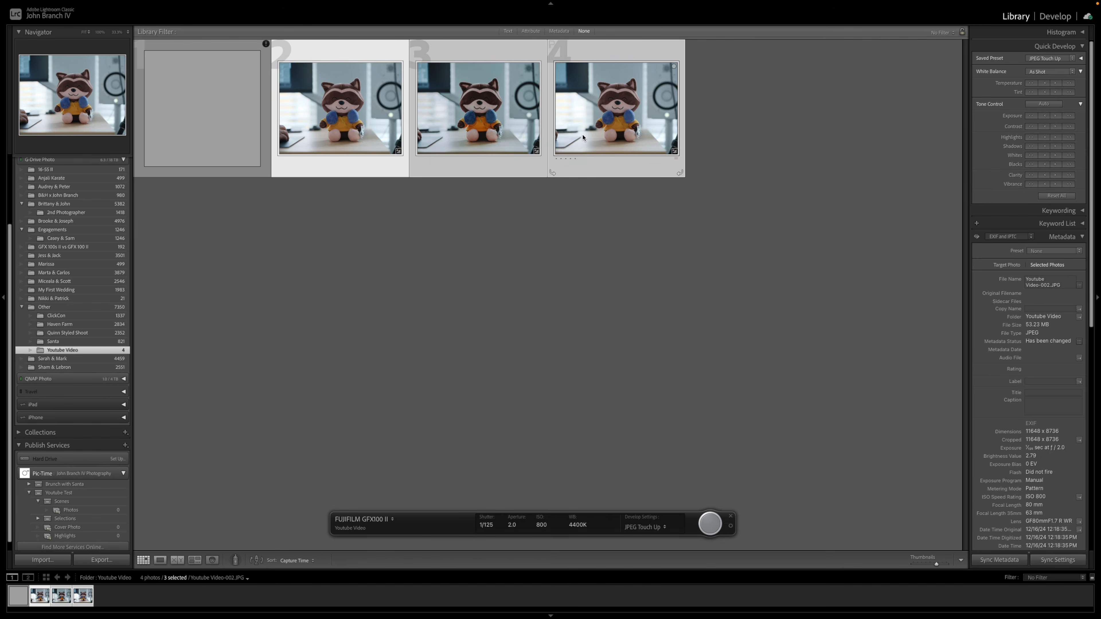
{"action": "left_click_drag", "start_coordinate": [353, 116], "coordinate": [111, 514]}
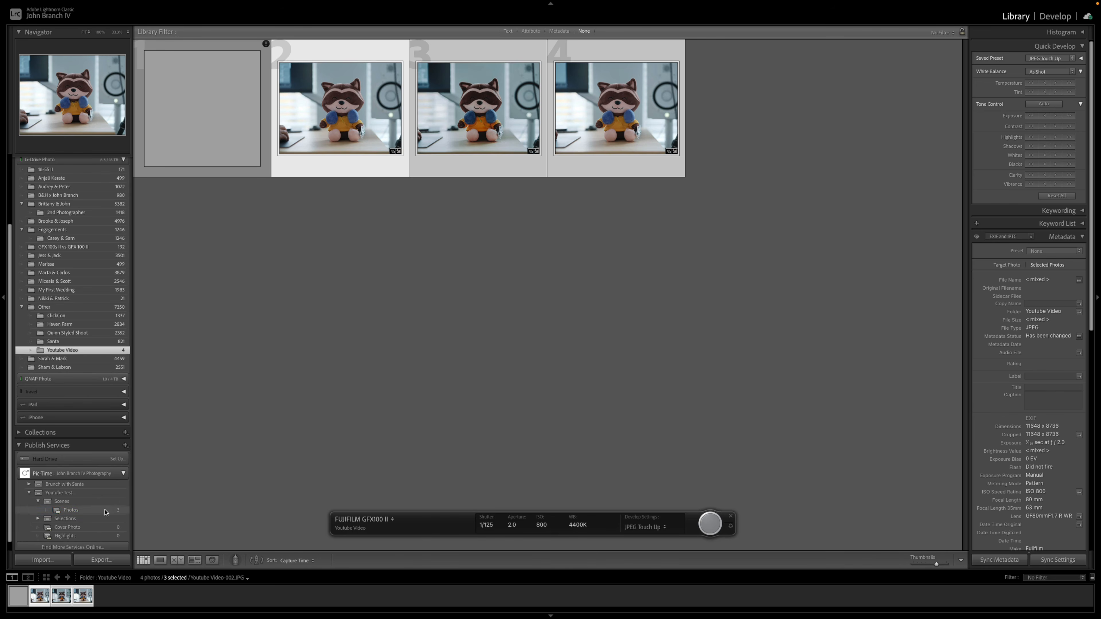
{"action": "left_click", "coordinate": [107, 494]}
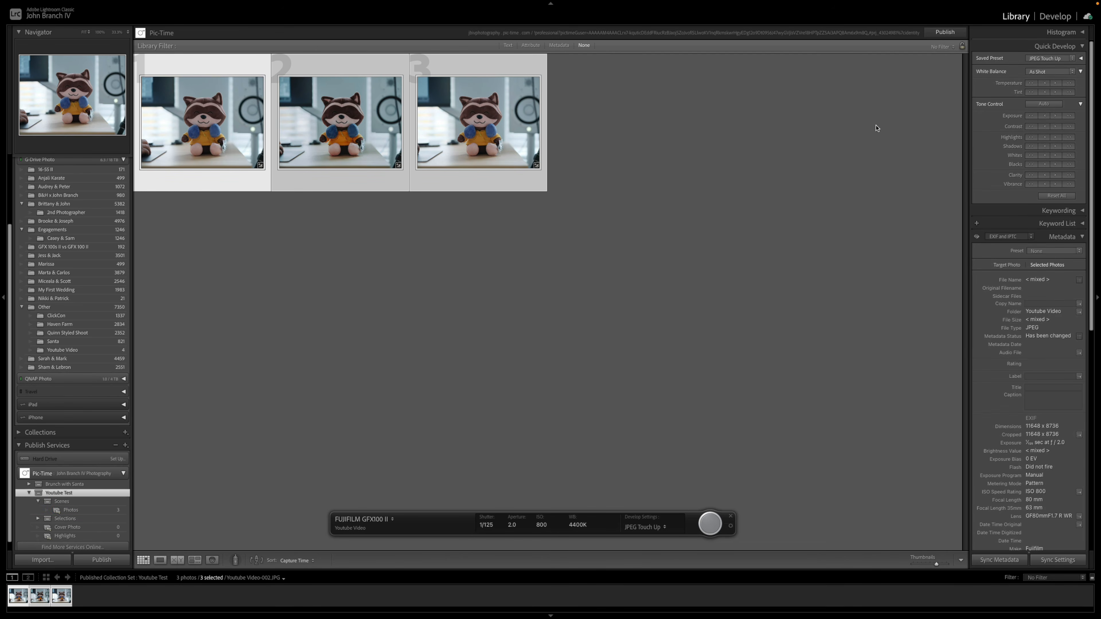
{"action": "left_click", "coordinate": [944, 33]}
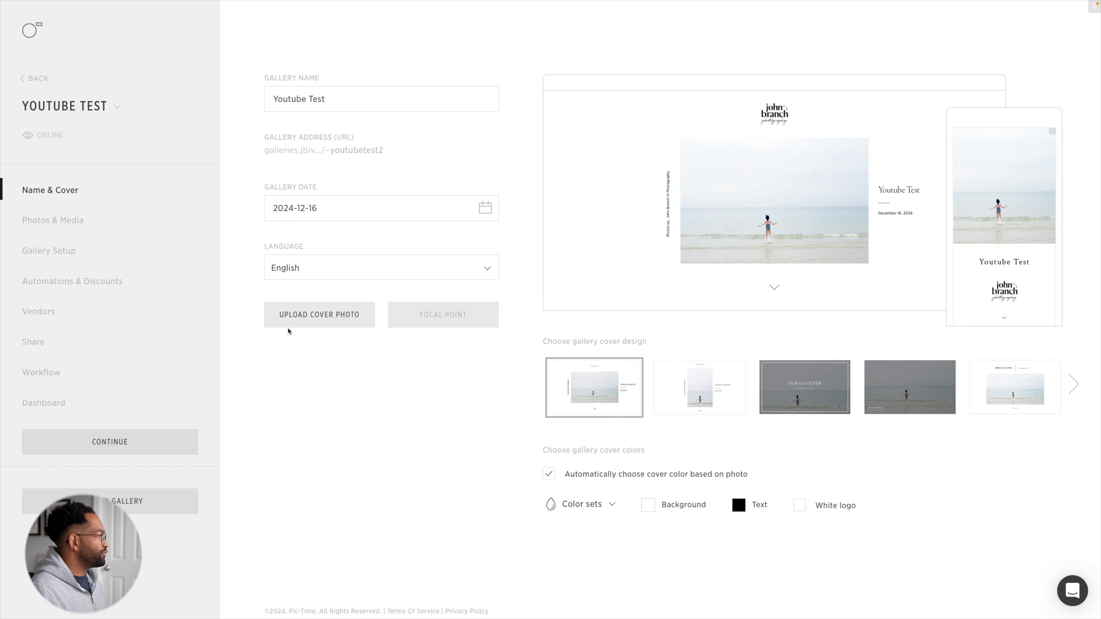
- Switch to Pic-Time in the browser, check the gallery's uploaded media, and review the client view from the cover to the last photo
{"action": "left_click", "coordinate": [78, 222]}
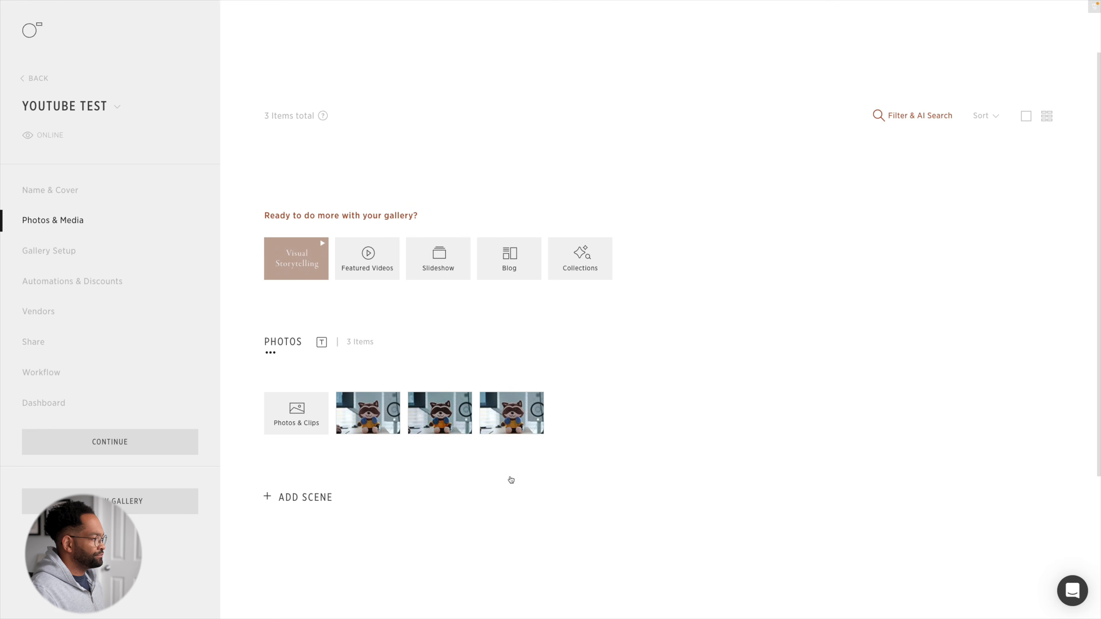
{"action": "left_click", "coordinate": [160, 511]}
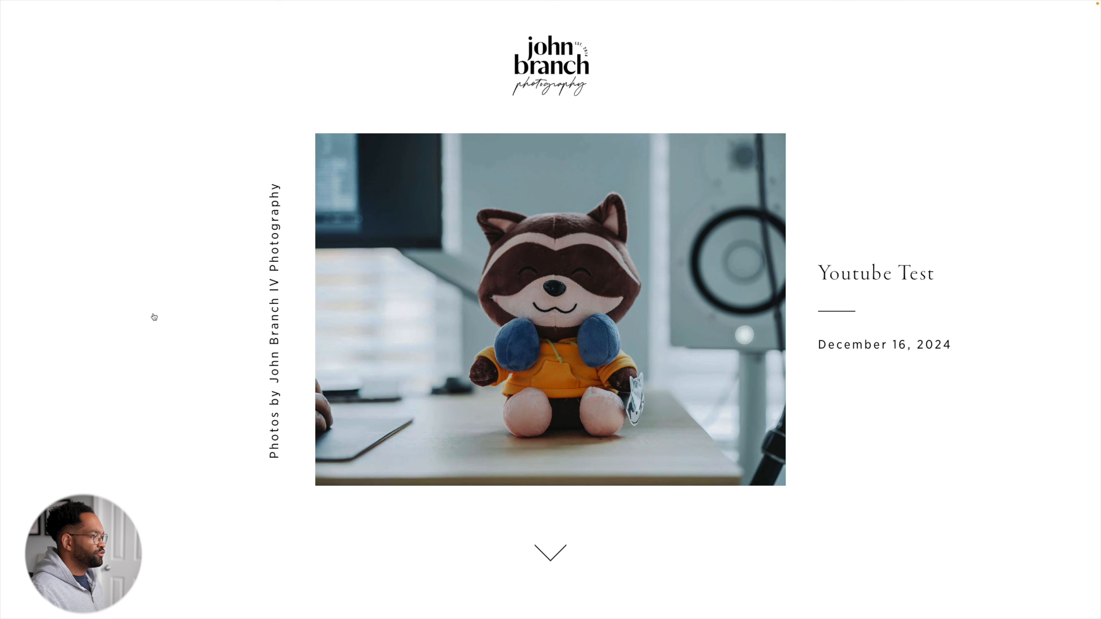
{"action": "scroll", "coordinate": [154, 317], "scroll_direction": "down", "scroll_amount": 10}
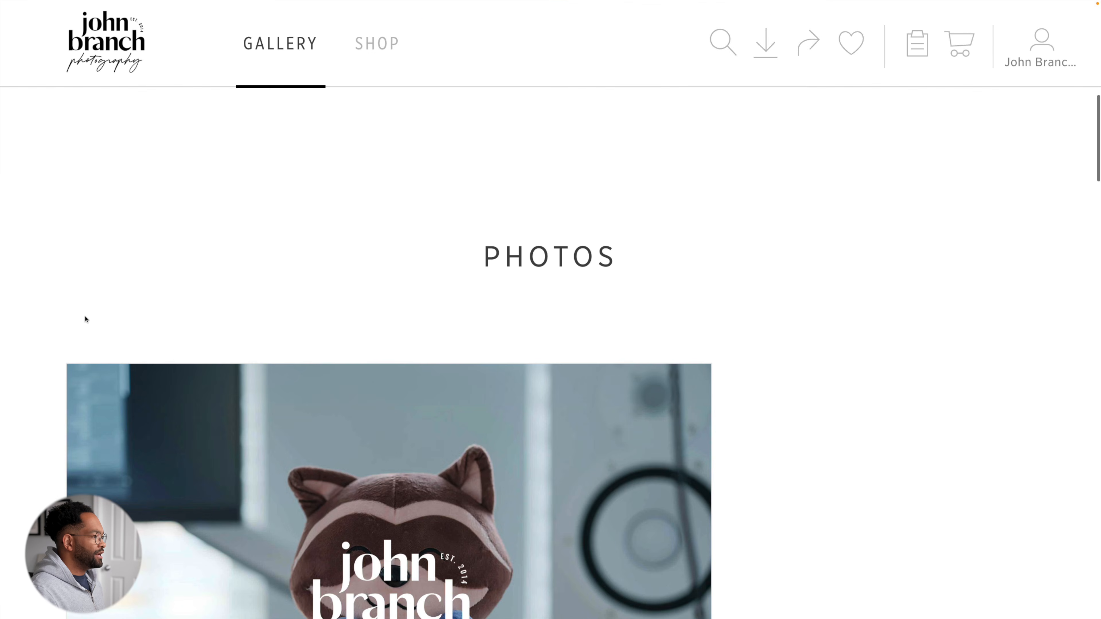
{"action": "scroll", "coordinate": [85, 319], "scroll_direction": "down", "scroll_amount": 15}
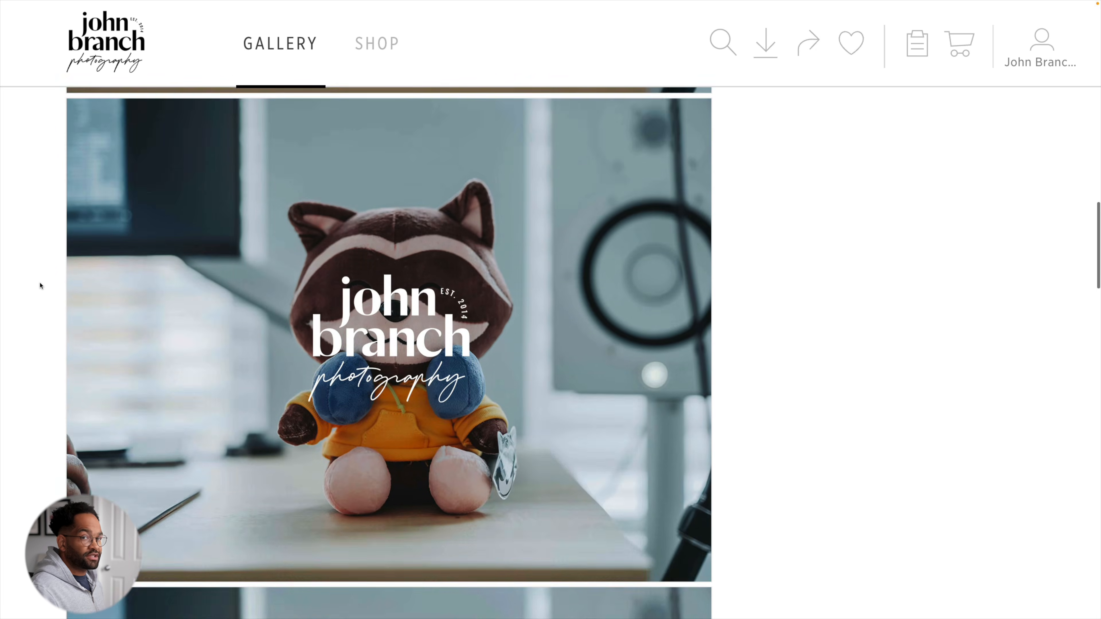
{"action": "scroll", "coordinate": [41, 286], "scroll_direction": "down", "scroll_amount": 5}
{"action": "scroll", "coordinate": [40, 286], "scroll_direction": "down", "scroll_amount": 5}
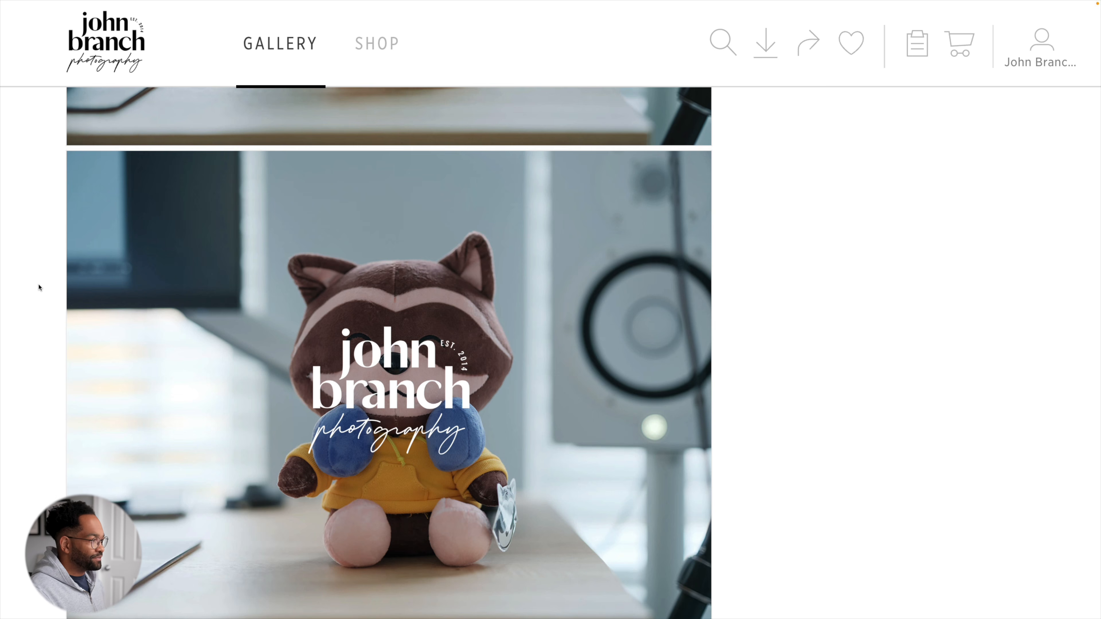
{"action": "scroll", "coordinate": [415, 277], "scroll_direction": "down", "scroll_amount": 2}
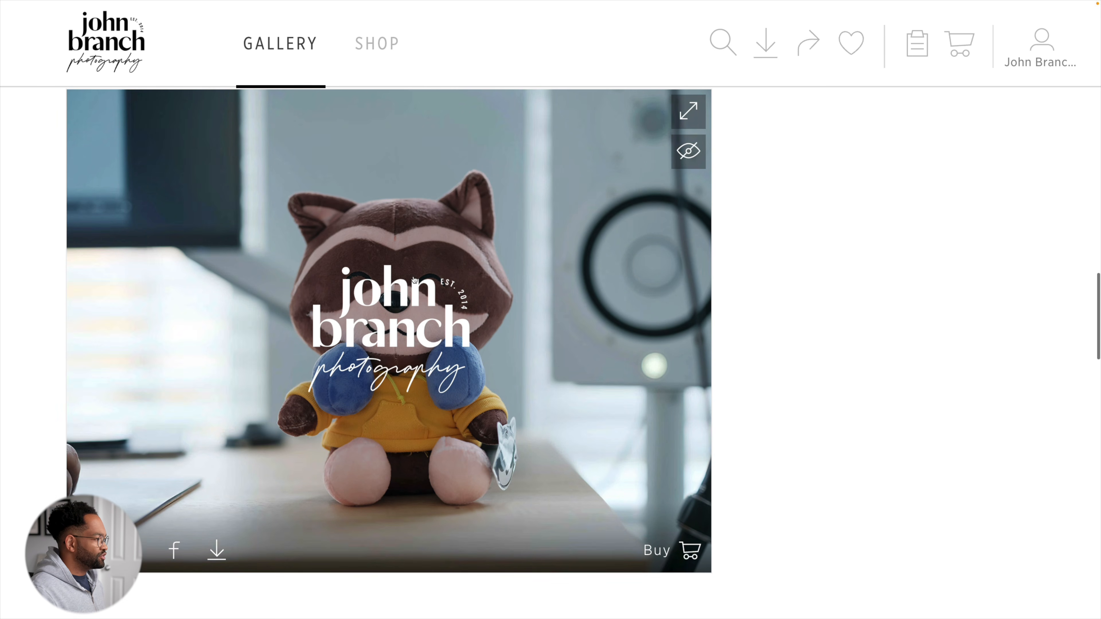
- Inspect the last photo's download options, choose the Web-Size quality, and close the dialog without downloading
{"action": "left_click", "coordinate": [217, 549]}
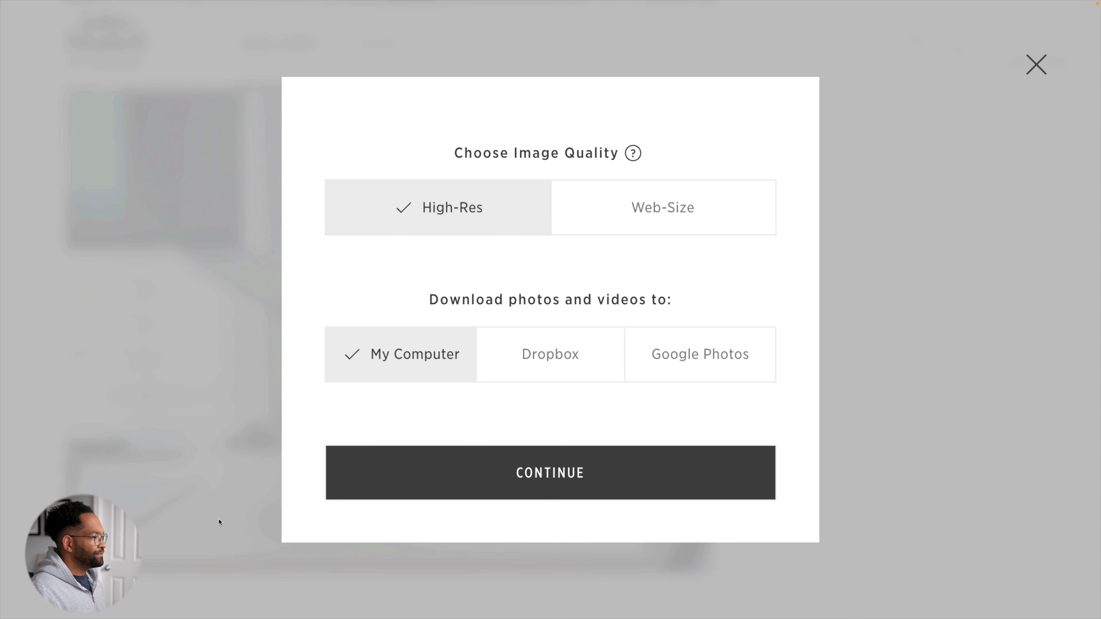
{"action": "left_click", "coordinate": [624, 226]}
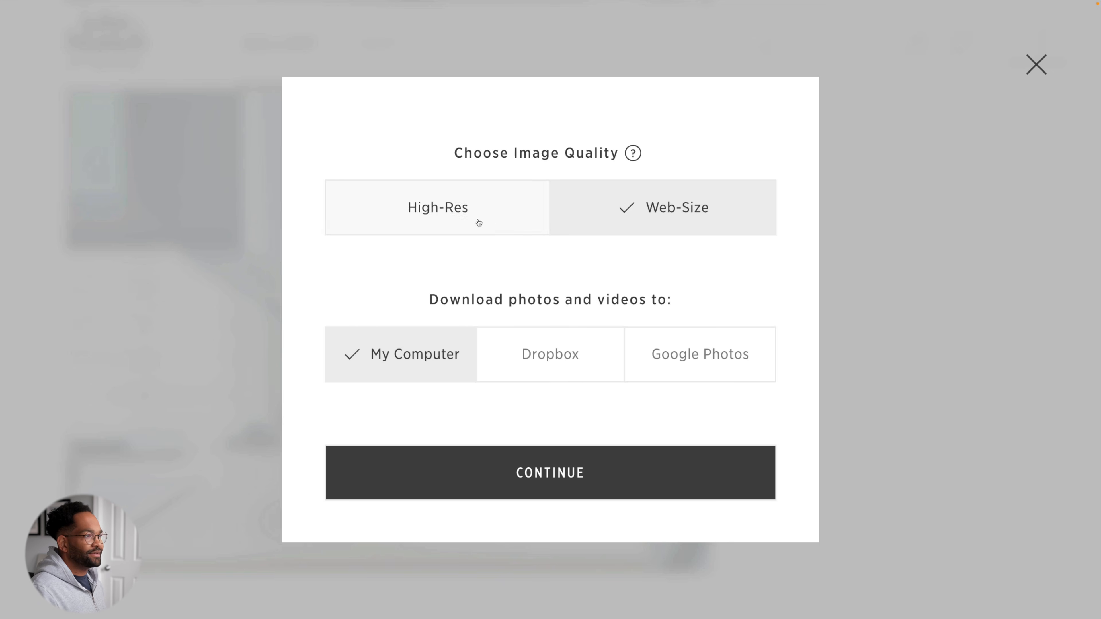
{"action": "left_click", "coordinate": [1036, 64]}
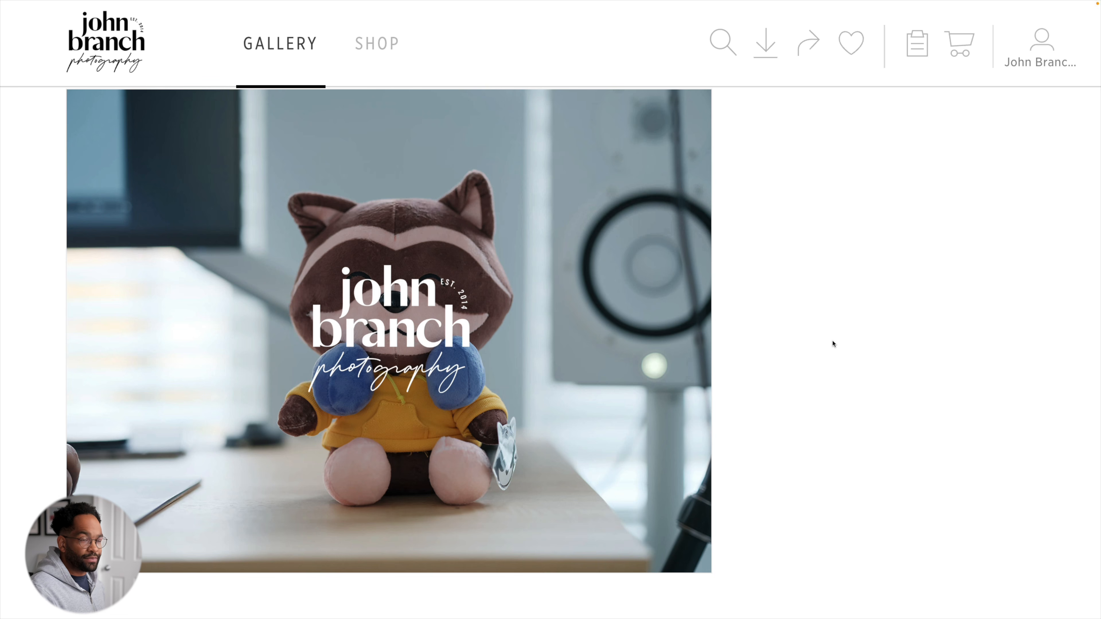
- Open the print purchase options for the last raccoon photo in the gallery
{"action": "mouse_move", "coordinate": [650, 345]}
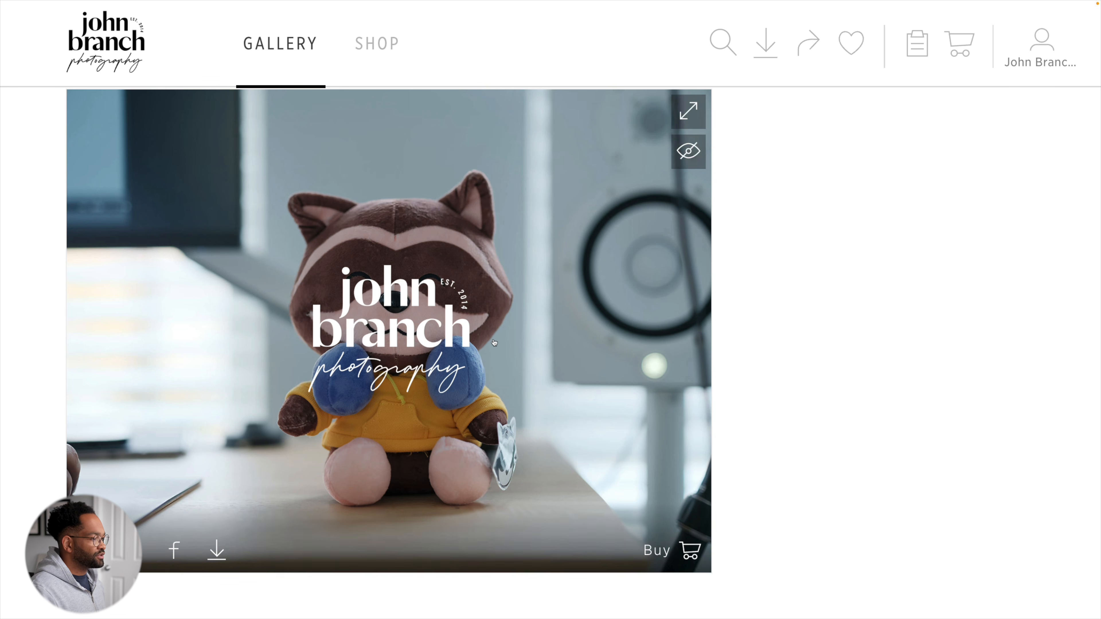
{"action": "left_click", "coordinate": [680, 549]}
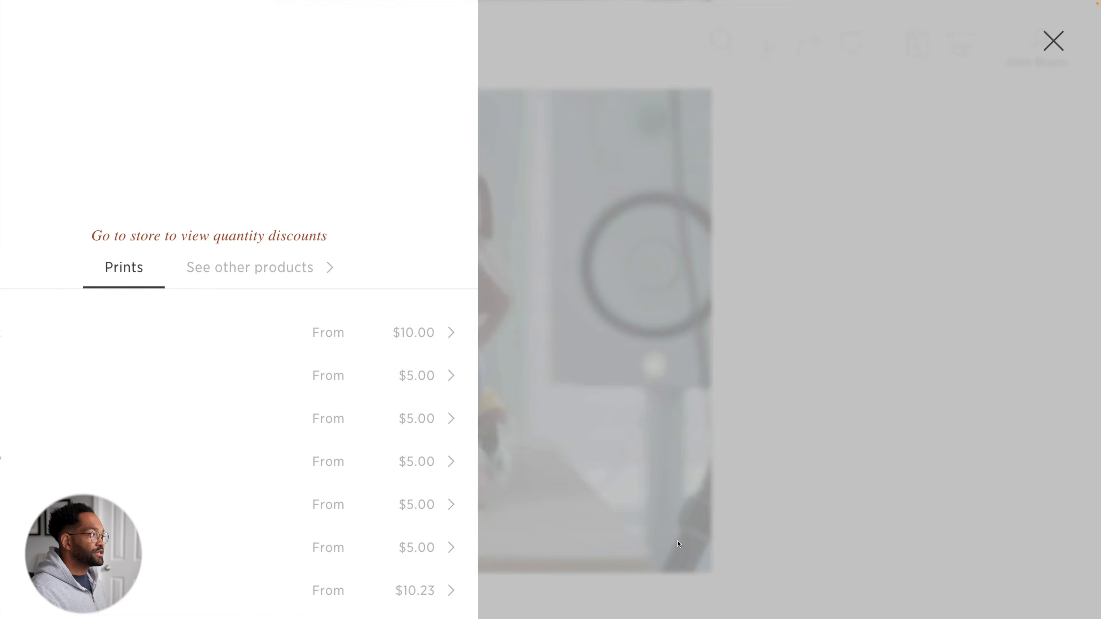